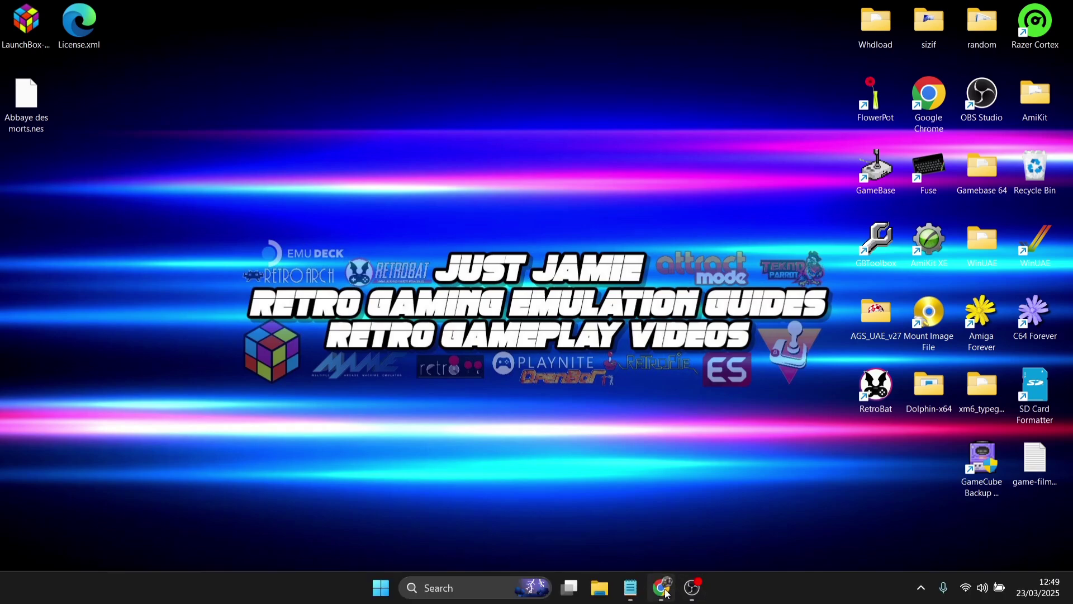
- Open the LaunchBox for Windows download page, then return to the itch.io 'nes' results
click(661, 588)
click(162, 6)
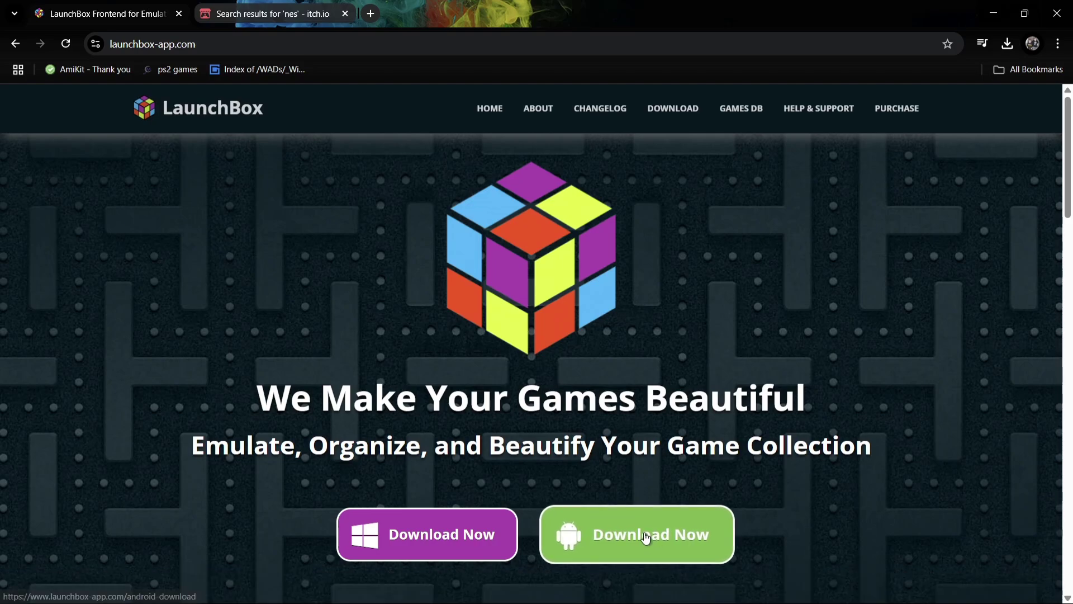
click(453, 538)
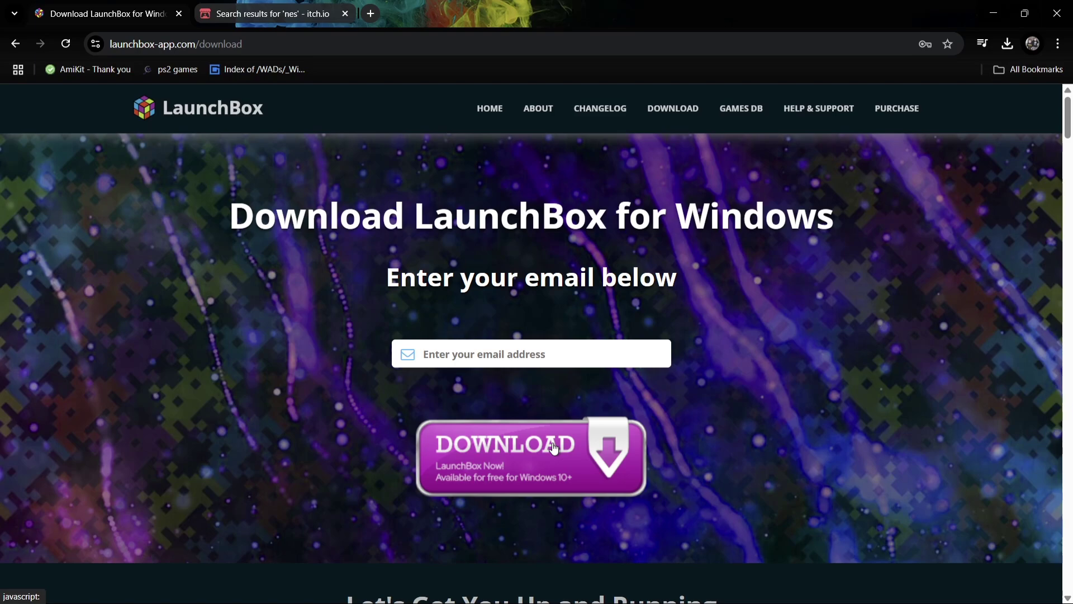
click(280, 12)
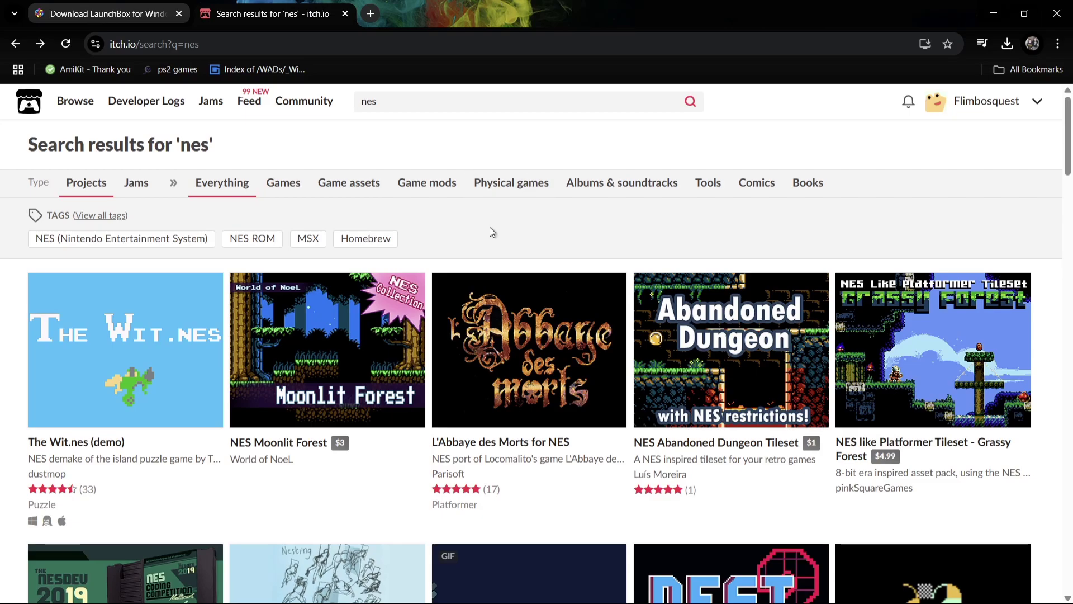
- Open the L'Abbaye des Morts for NES page on itch.io, then minimize Chrome to show the desktop
click(488, 314)
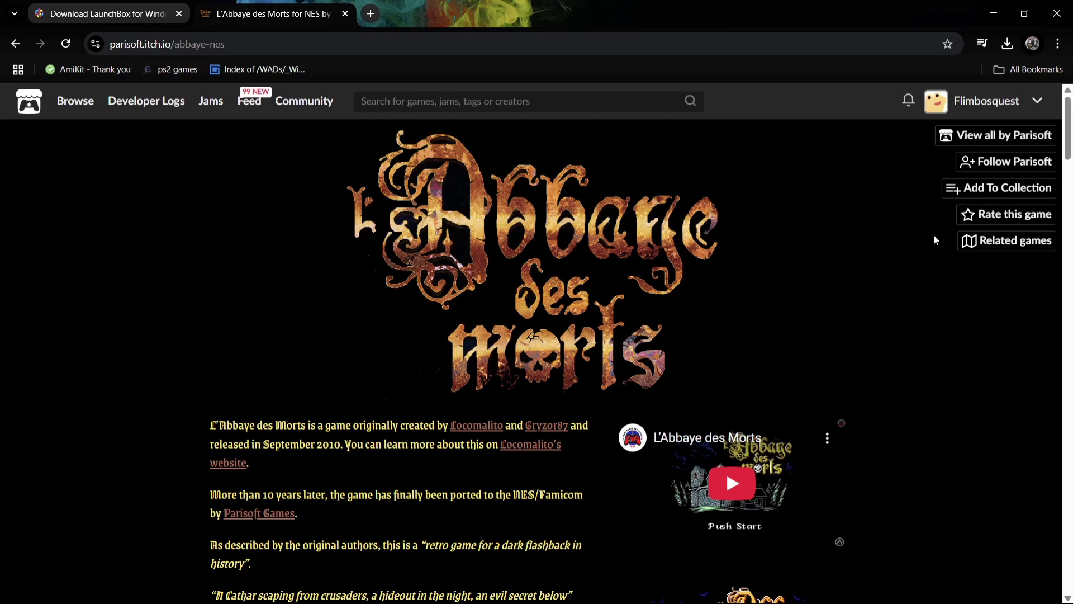
click(993, 13)
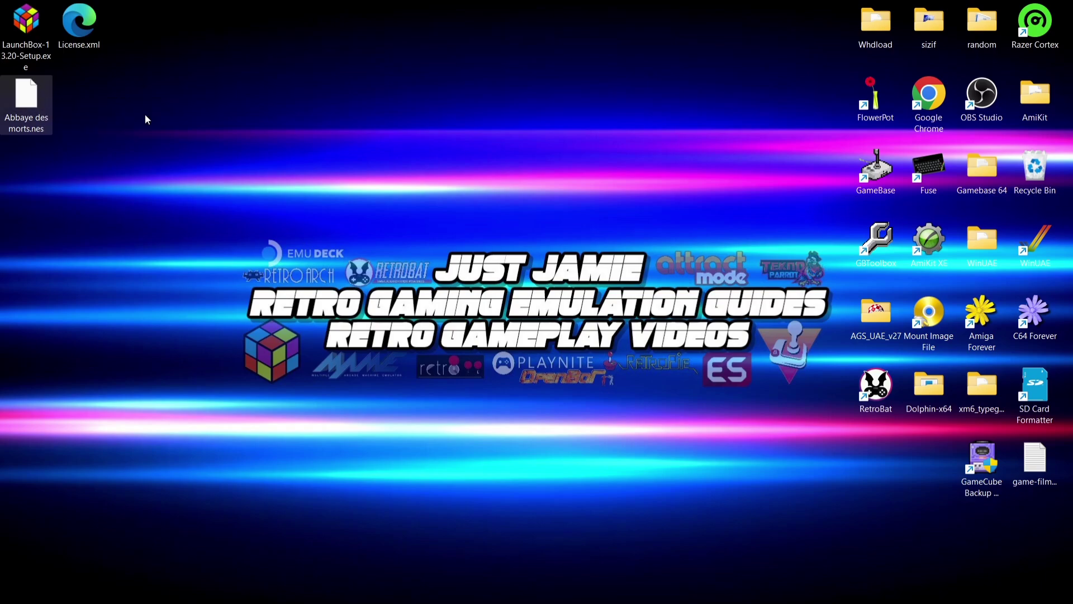
- Run LaunchBox-13.20-Setup.exe from the desktop, getting past SmartScreen with Run anyway
click(22, 41)
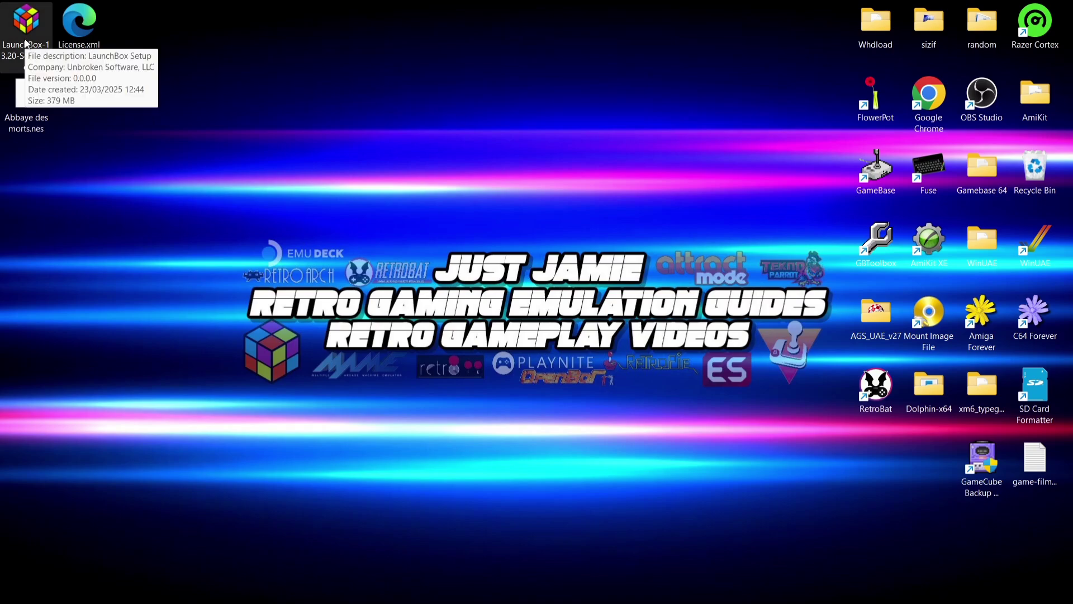
double_click(25, 41)
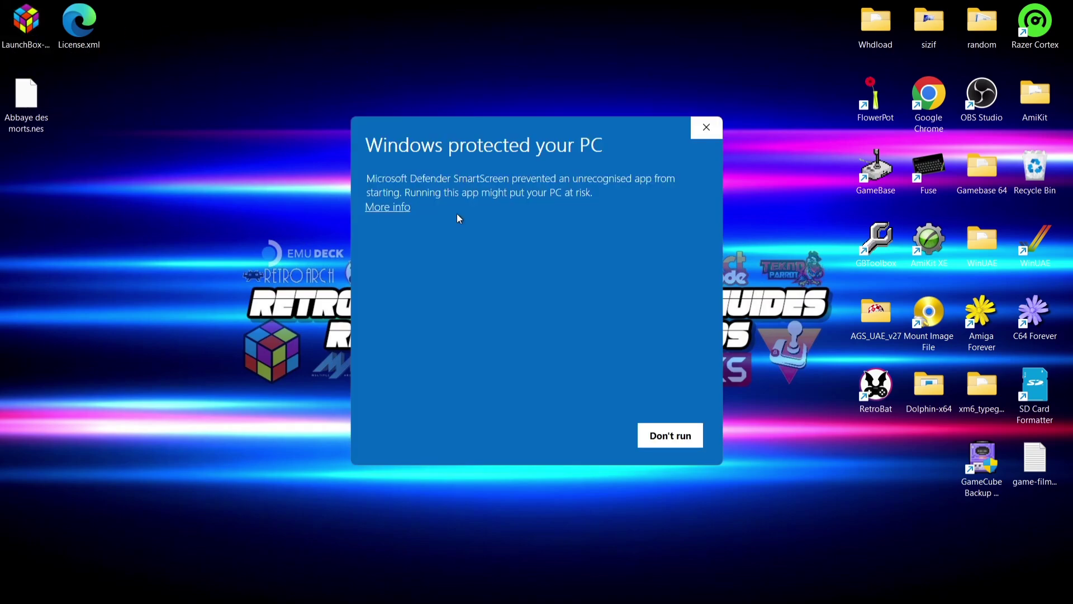
click(400, 208)
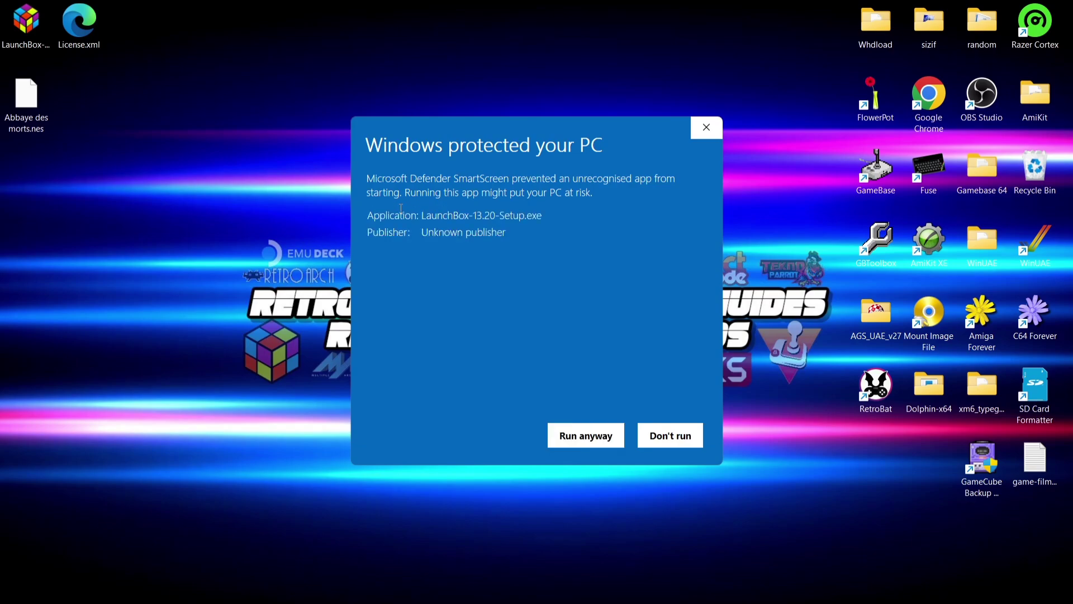
click(571, 435)
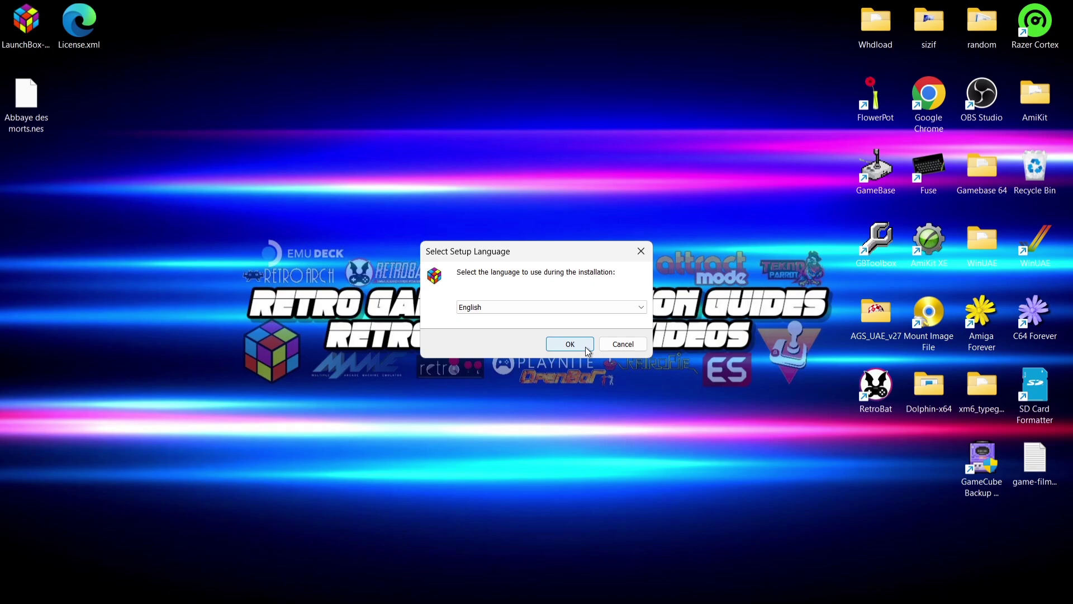
- Choose English as the setup language and accept the licence agreement
click(570, 344)
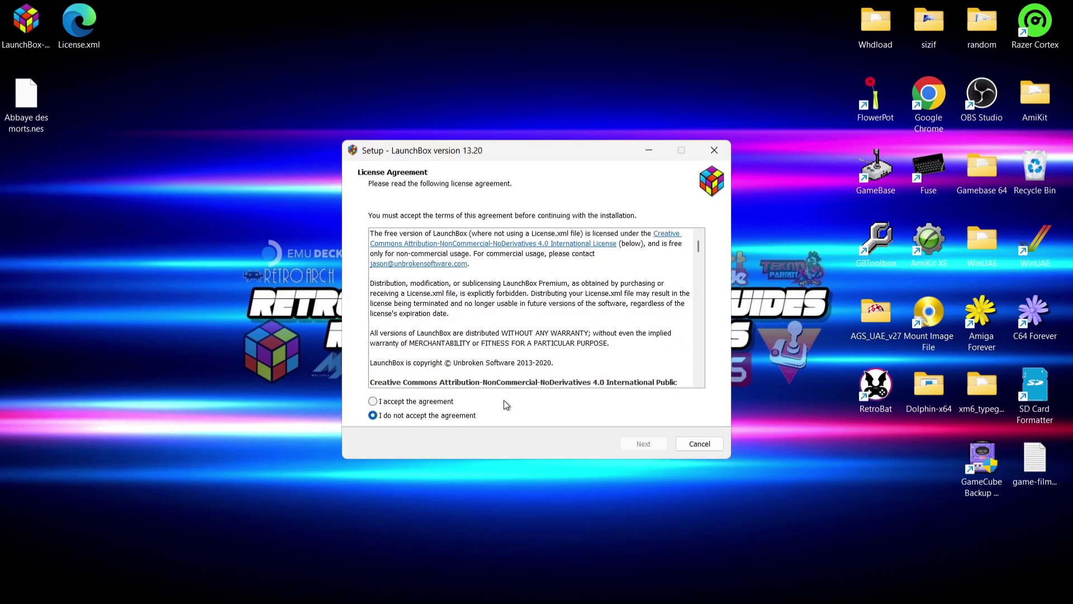
click(424, 406)
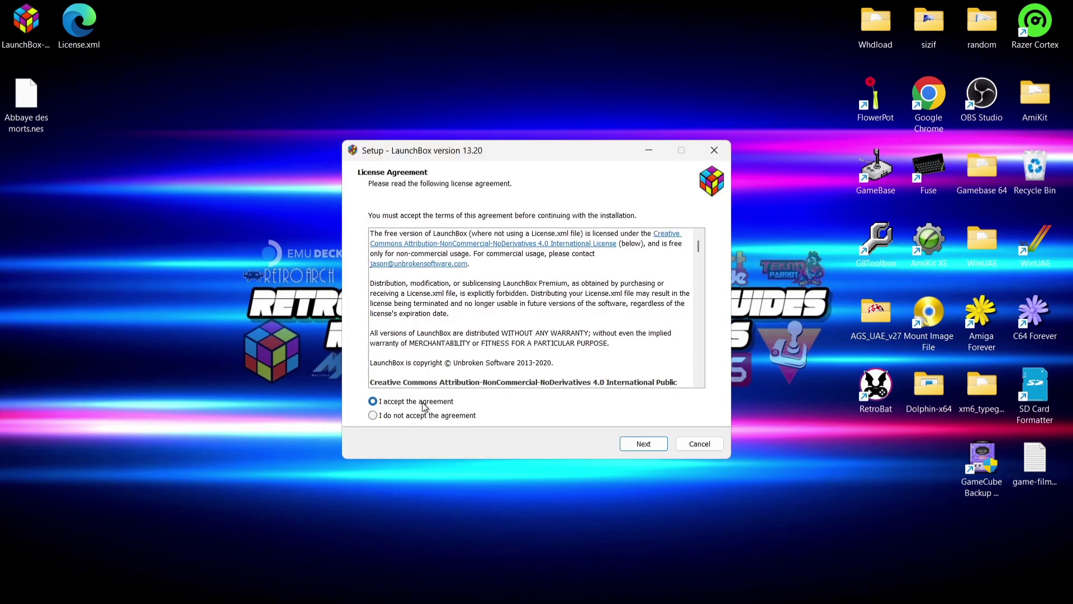
click(643, 445)
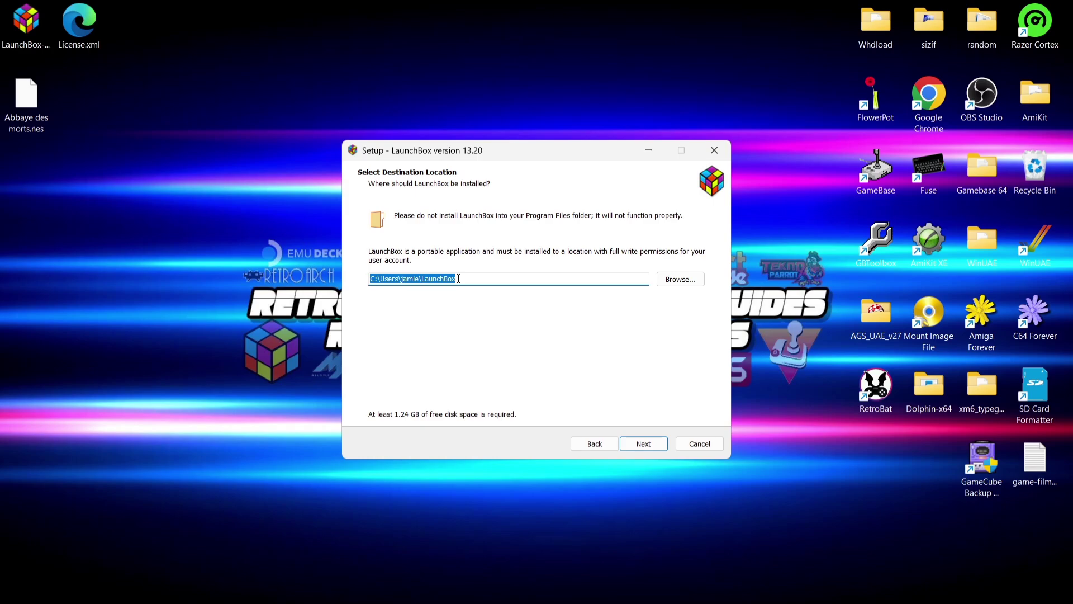
- Keep the default install folder and skip the Start Menu folder to reach Ready to Install
click(696, 281)
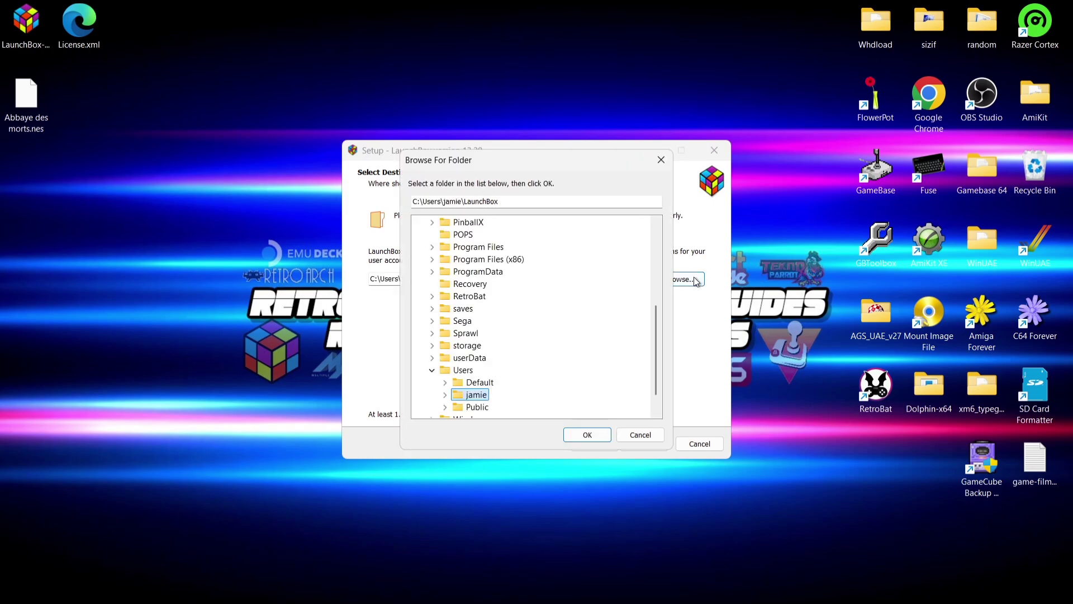
click(656, 290)
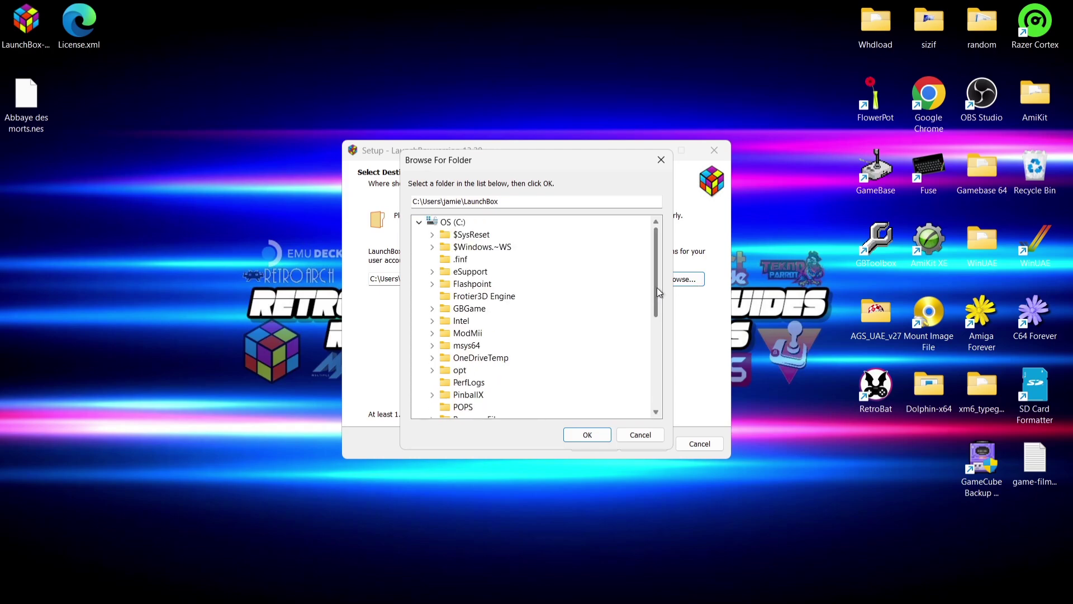
click(640, 434)
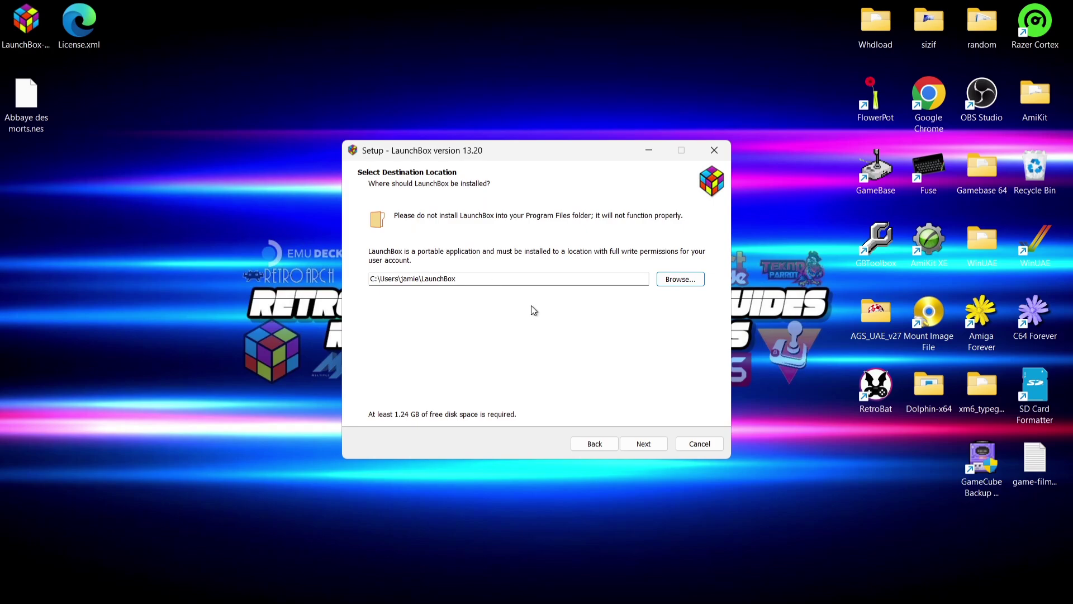
click(641, 444)
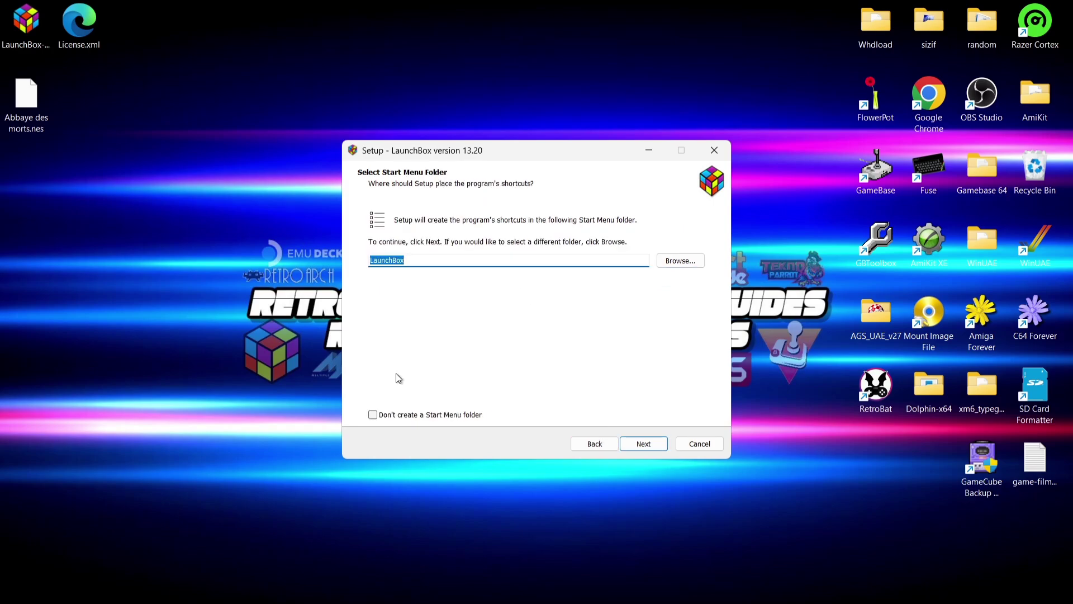
click(373, 416)
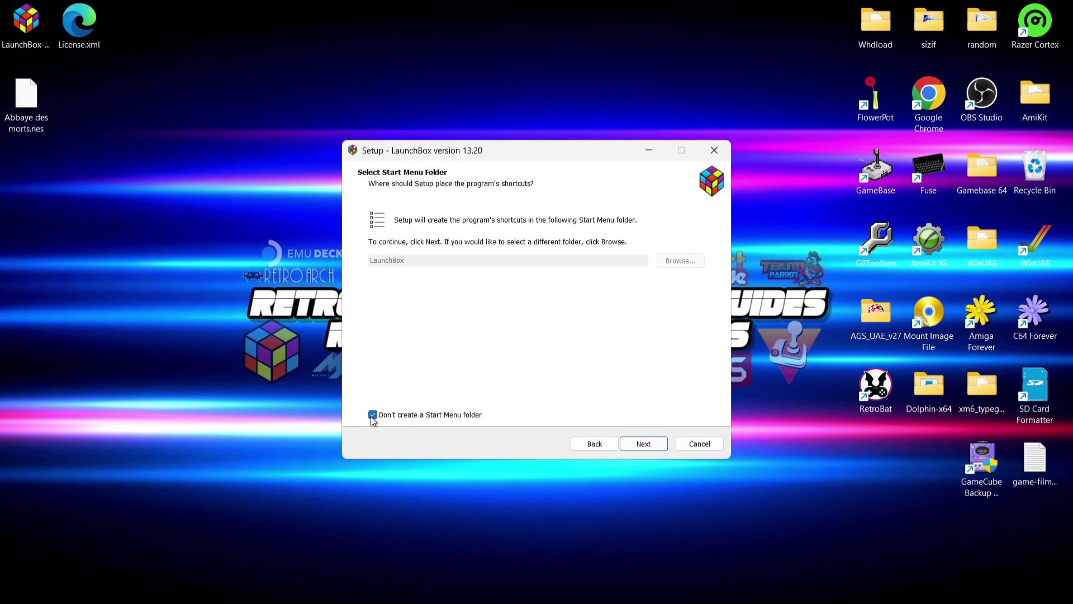
click(650, 448)
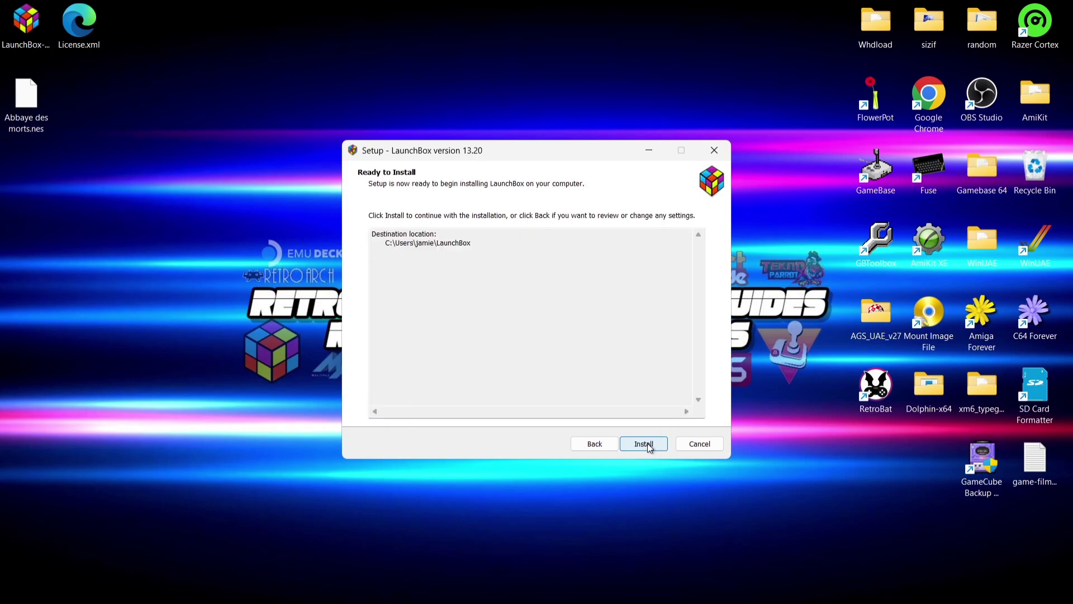
- Install LaunchBox and let it open with the Add Games dialog over an empty library
click(643, 444)
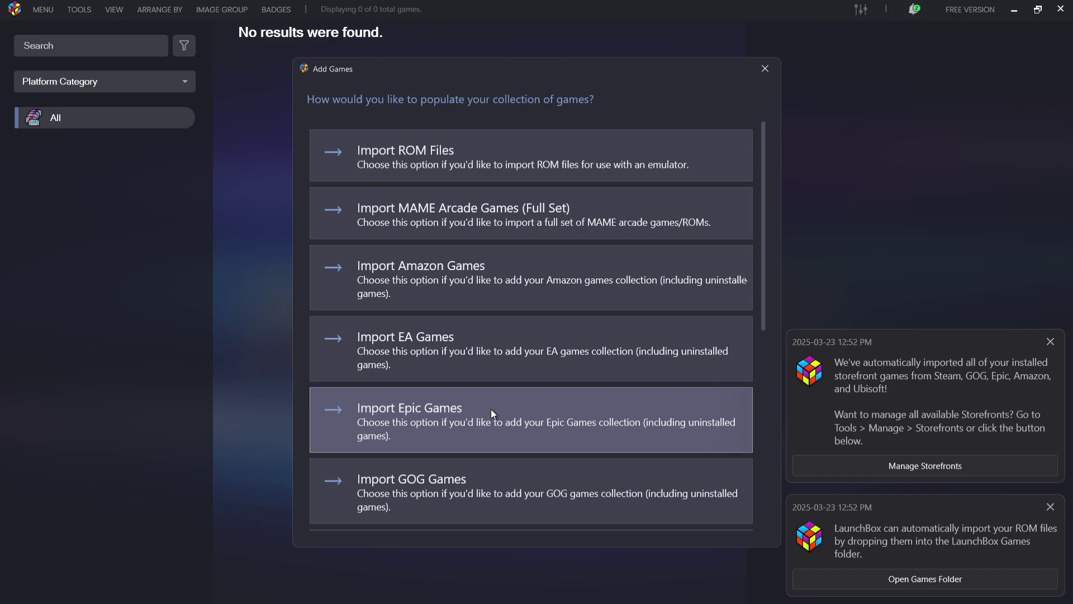
- Start the ROM Files import wizard and add Abbaye des morts.nes from the Desktop
click(594, 152)
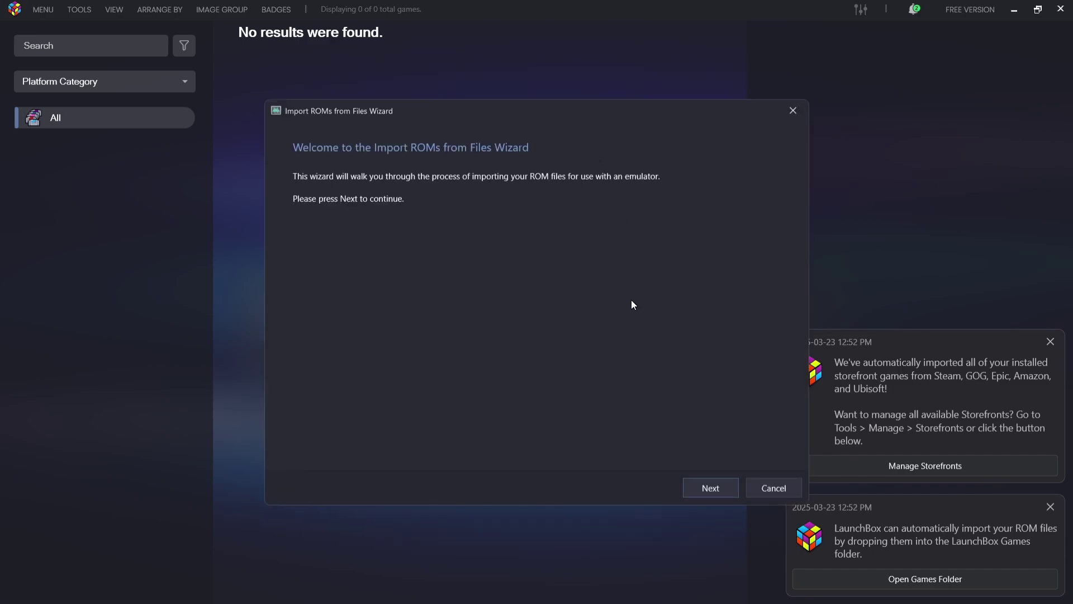
click(704, 489)
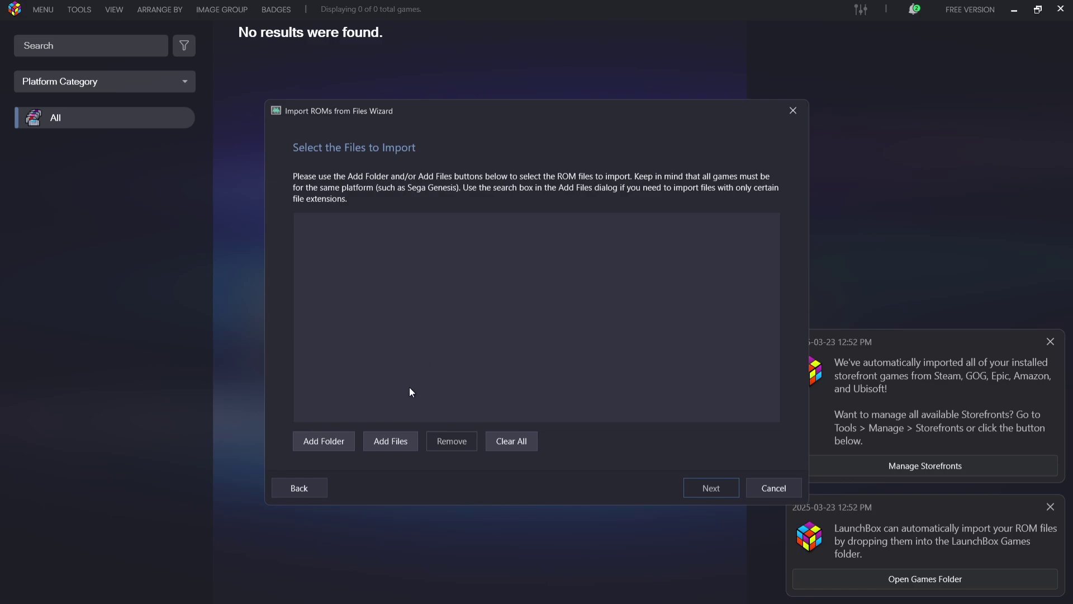
click(391, 440)
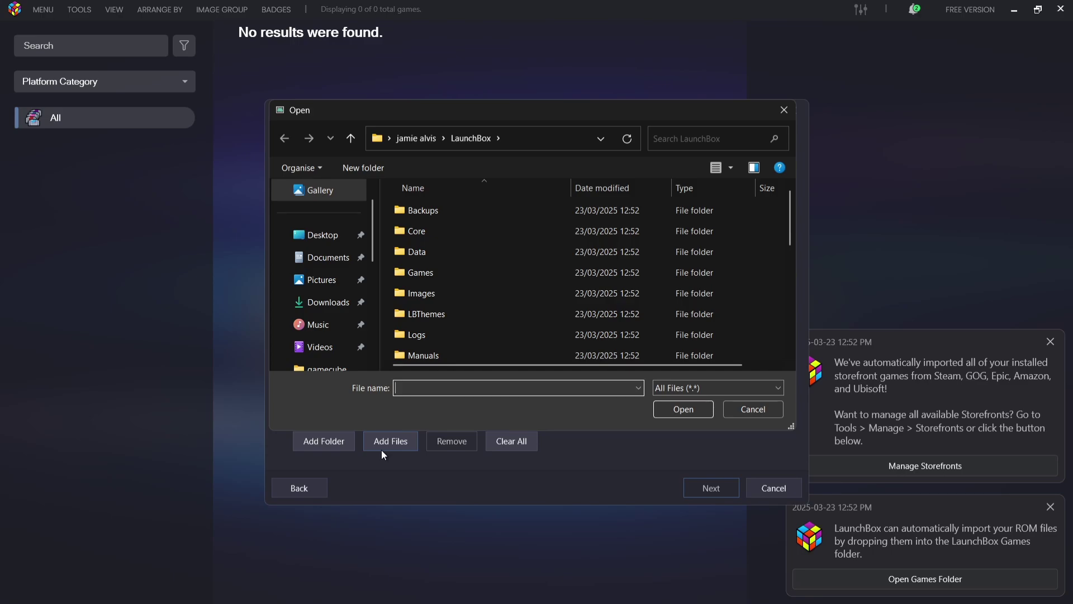
click(326, 235)
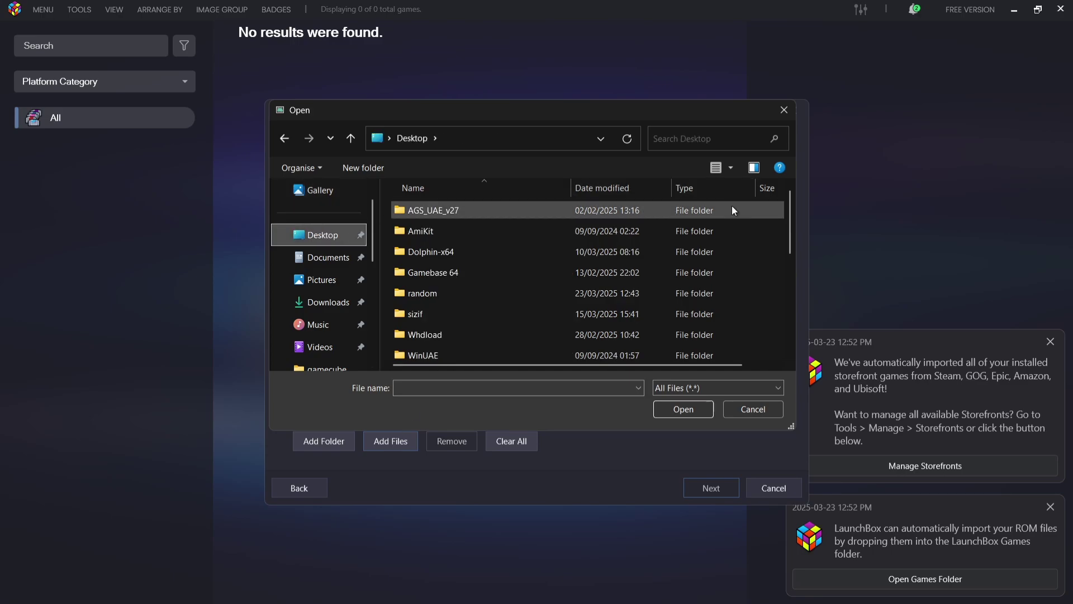
right_click(788, 280)
click(836, 301)
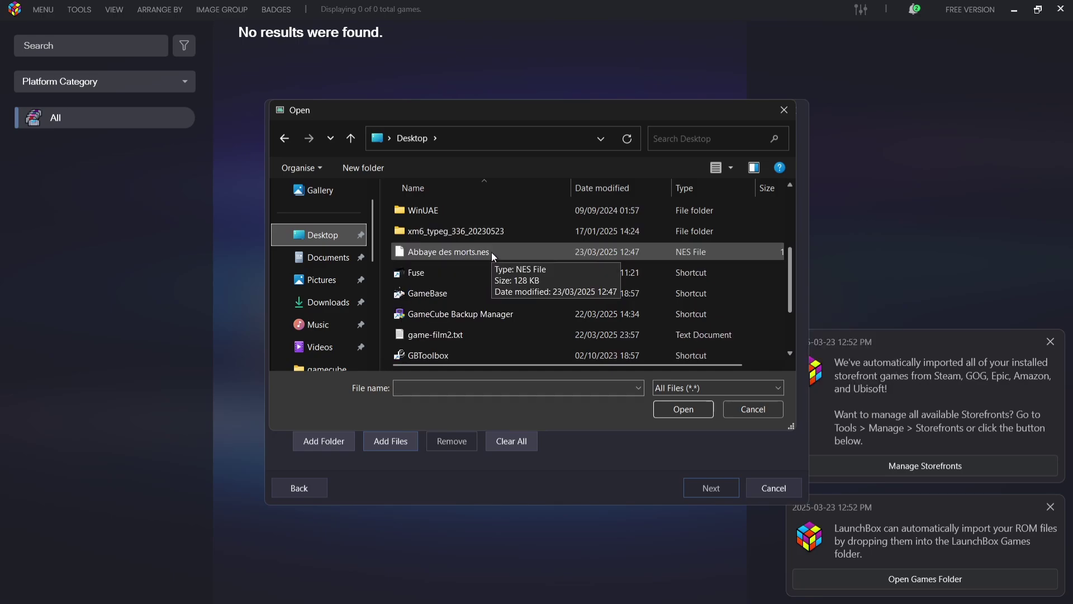
double_click(510, 252)
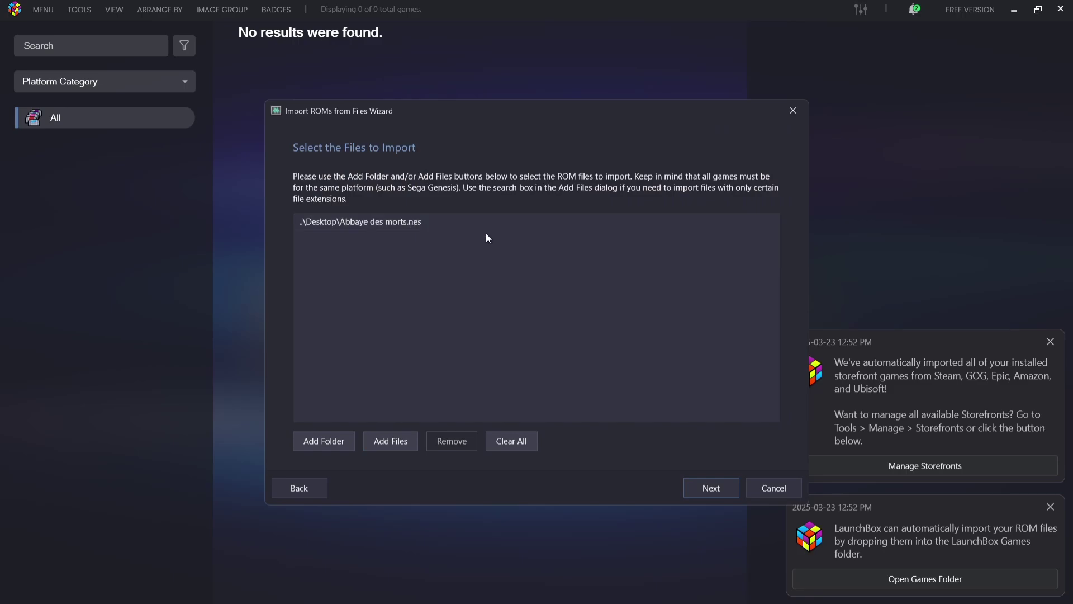
click(709, 487)
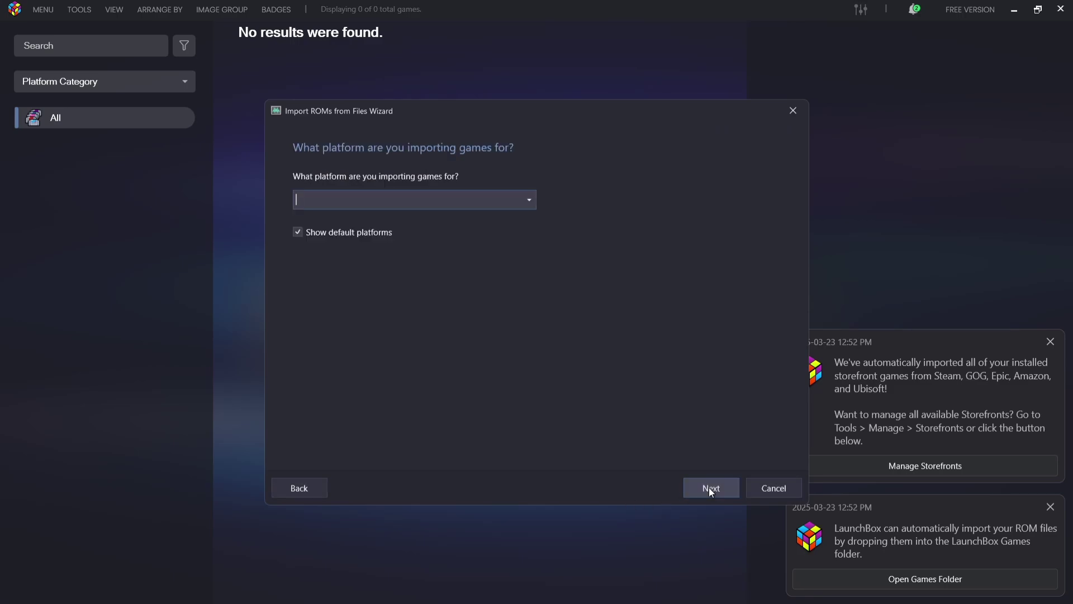
- Set the import platform to Nintendo Entertainment System
click(530, 200)
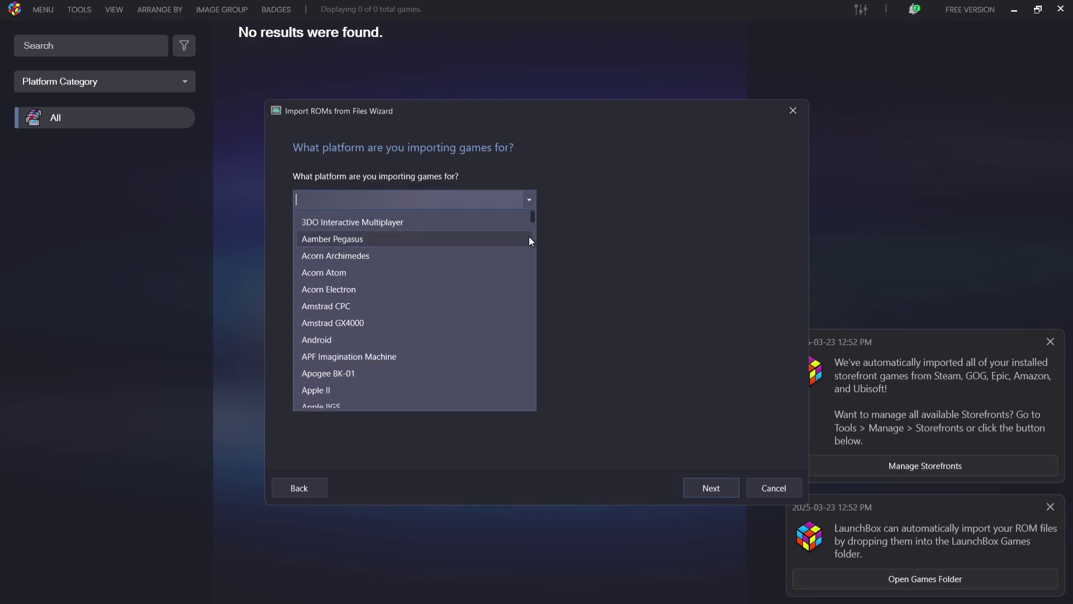
drag(532, 229, 533, 306)
scroll(533, 309, down, 1)
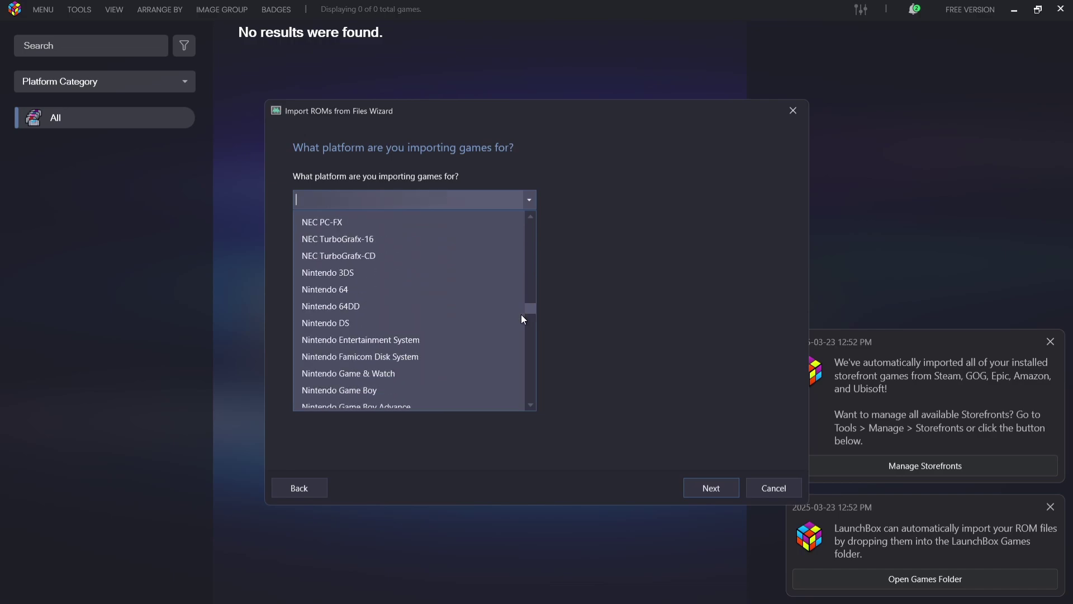
click(384, 337)
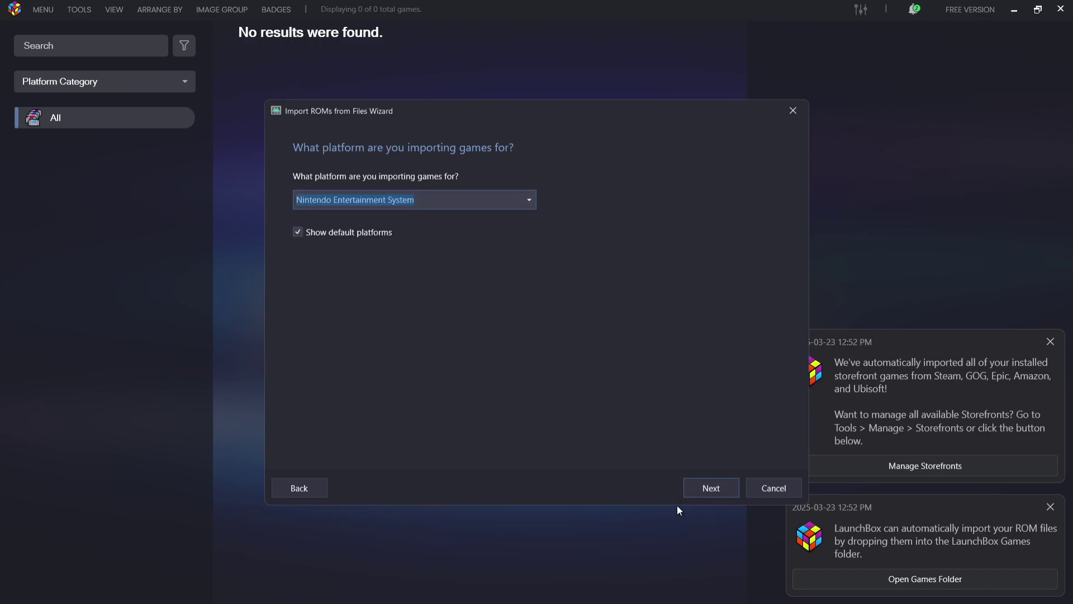
click(711, 488)
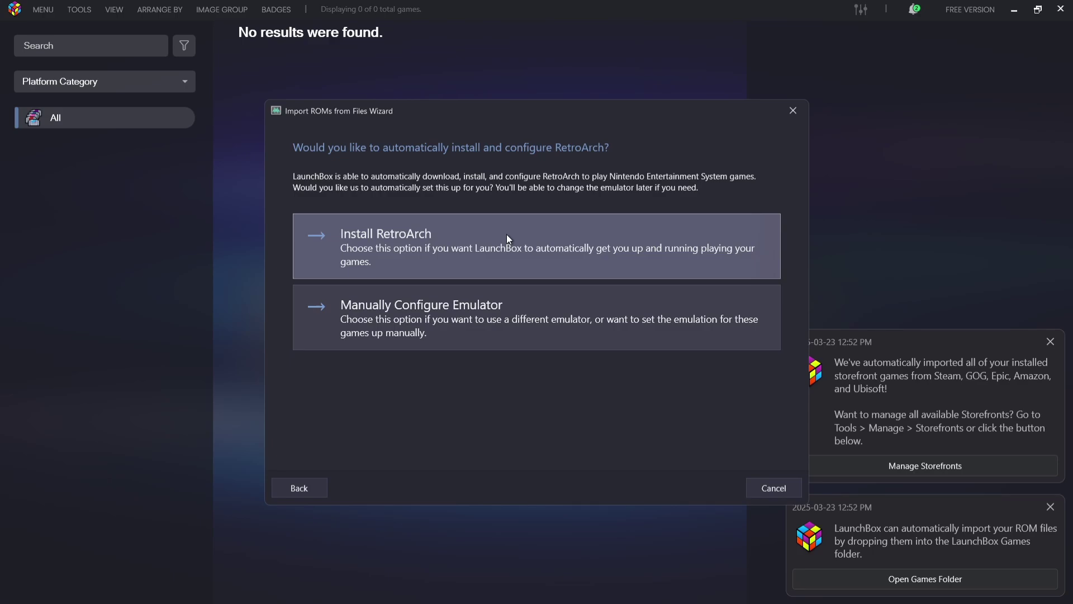
- Install RetroArch automatically, copy ROMs into the LaunchBox games folder, and keep metadata search on
click(558, 237)
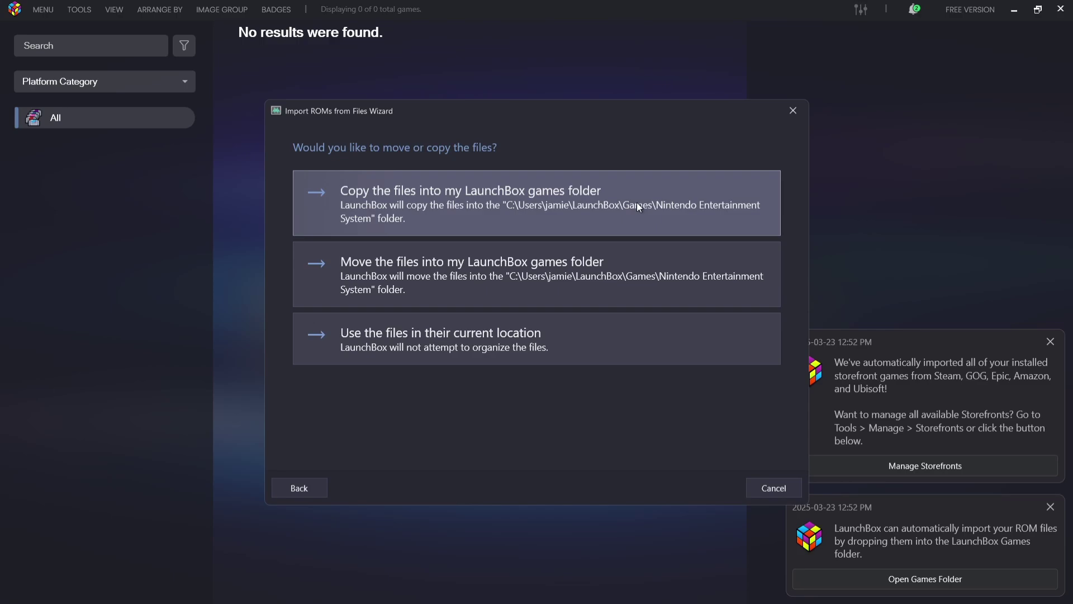
click(502, 193)
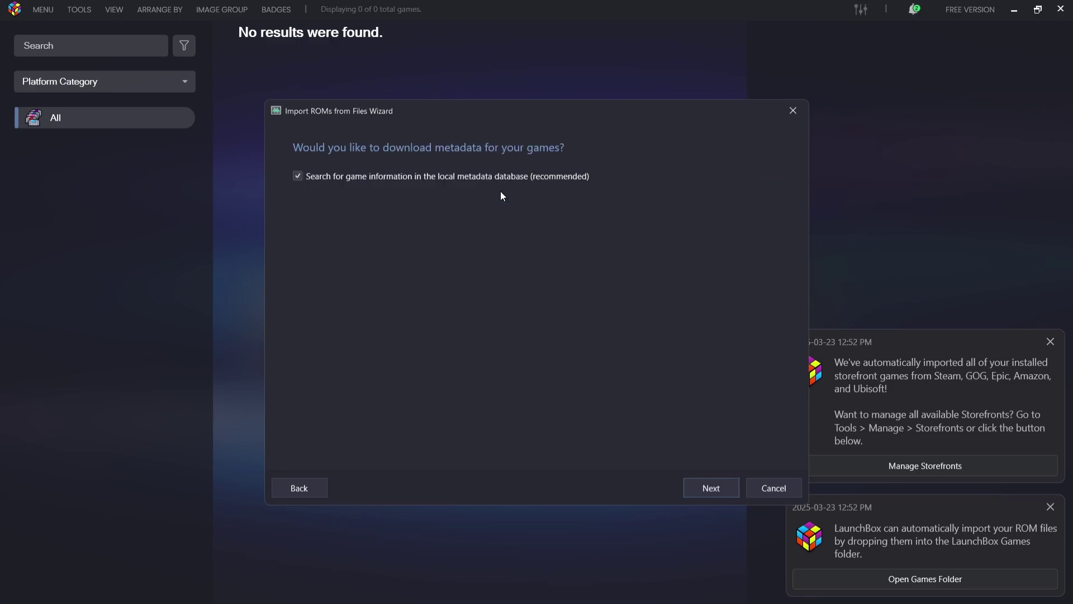
click(698, 485)
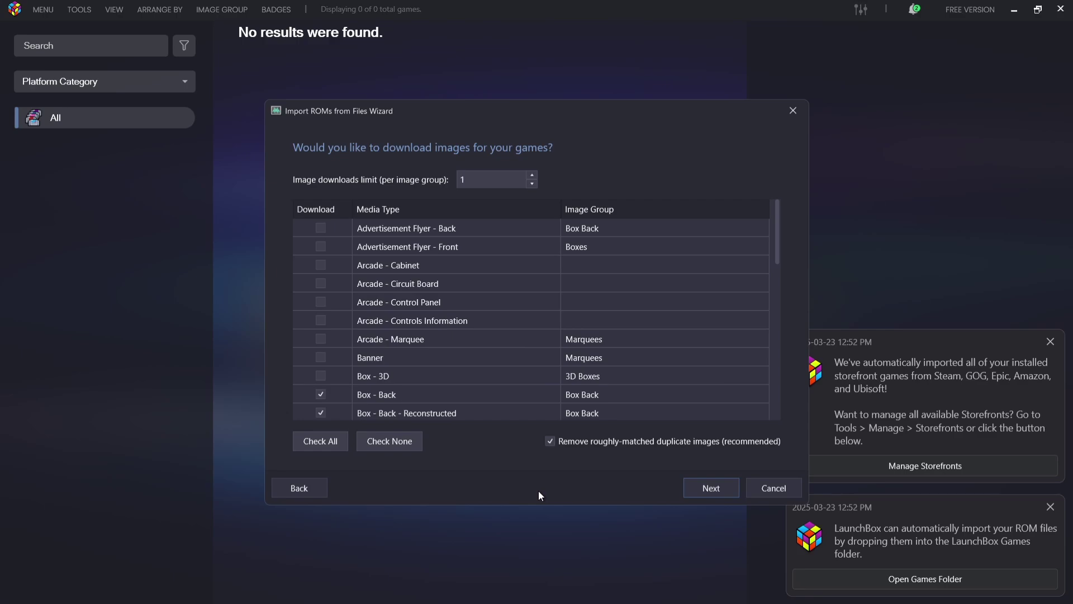
- Tick every image type, skip EmuMovies, keep default options, and import Abbaye des morts
click(331, 442)
drag(777, 239, 762, 169)
click(723, 492)
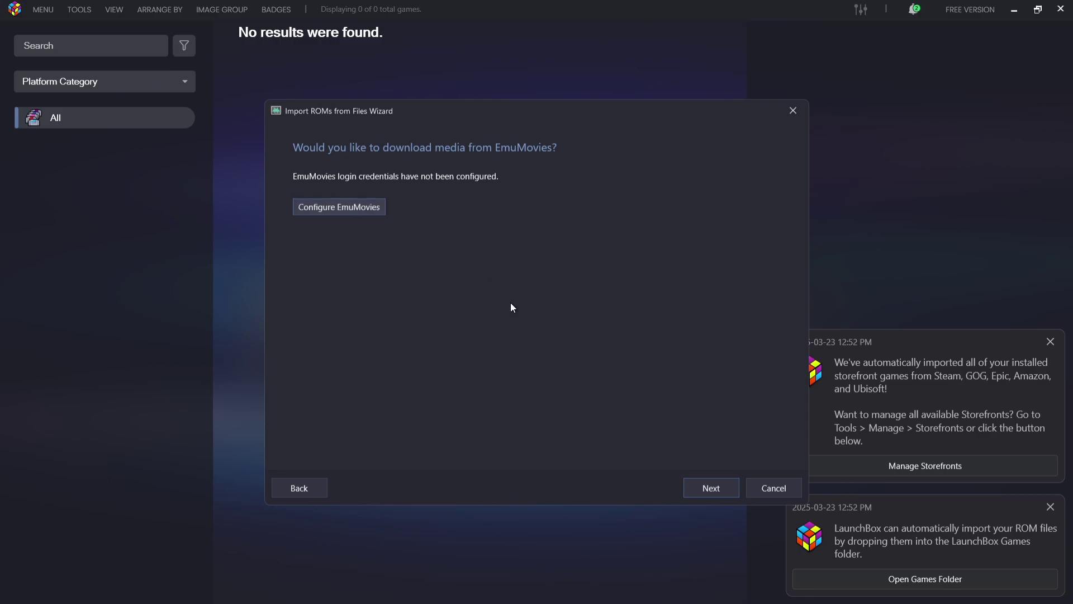
click(700, 488)
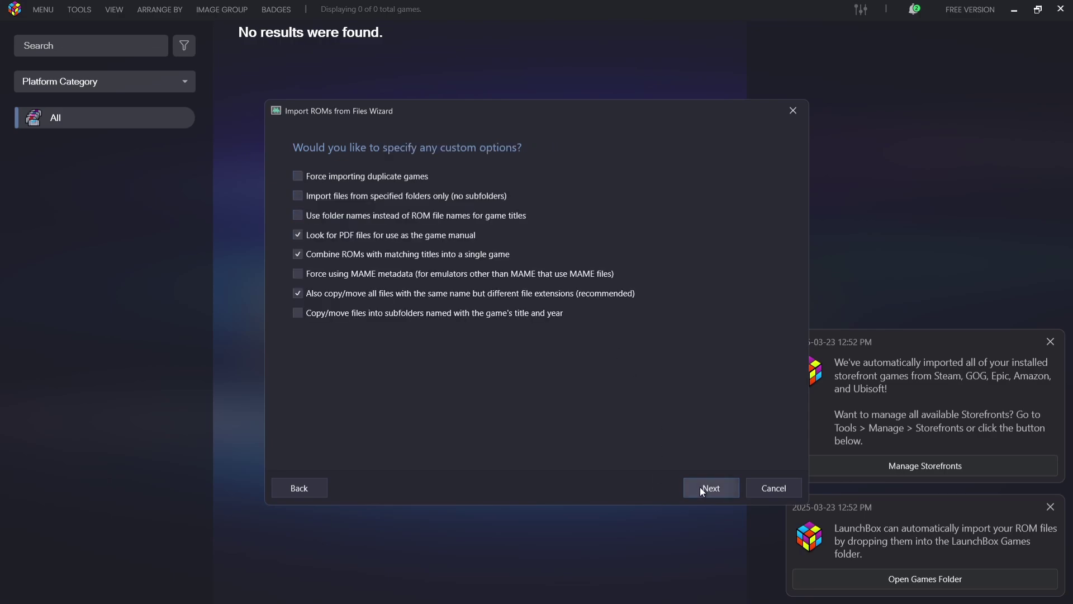
click(713, 489)
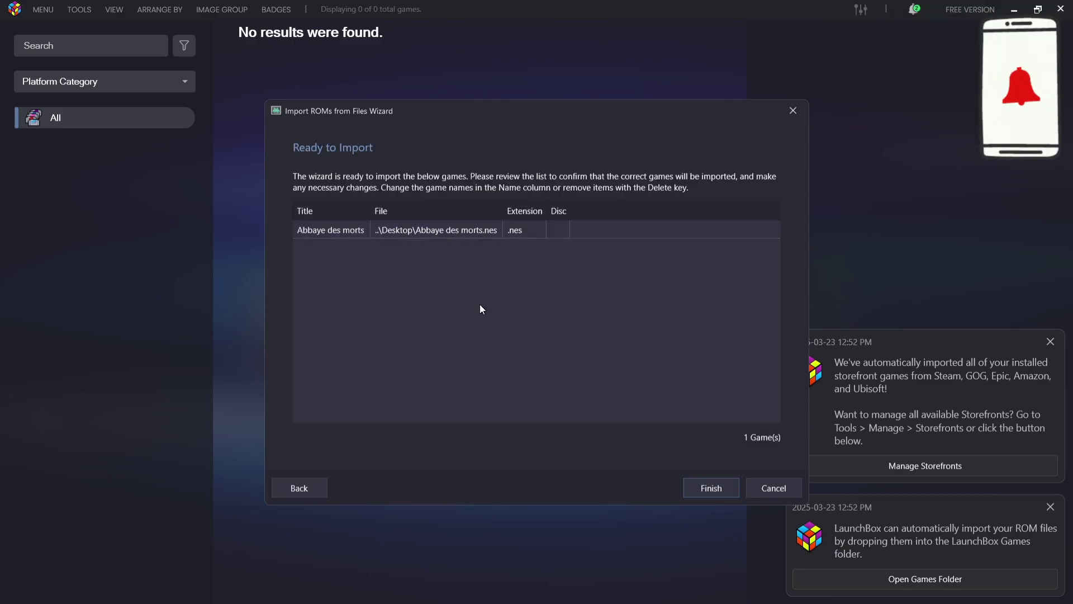
click(696, 488)
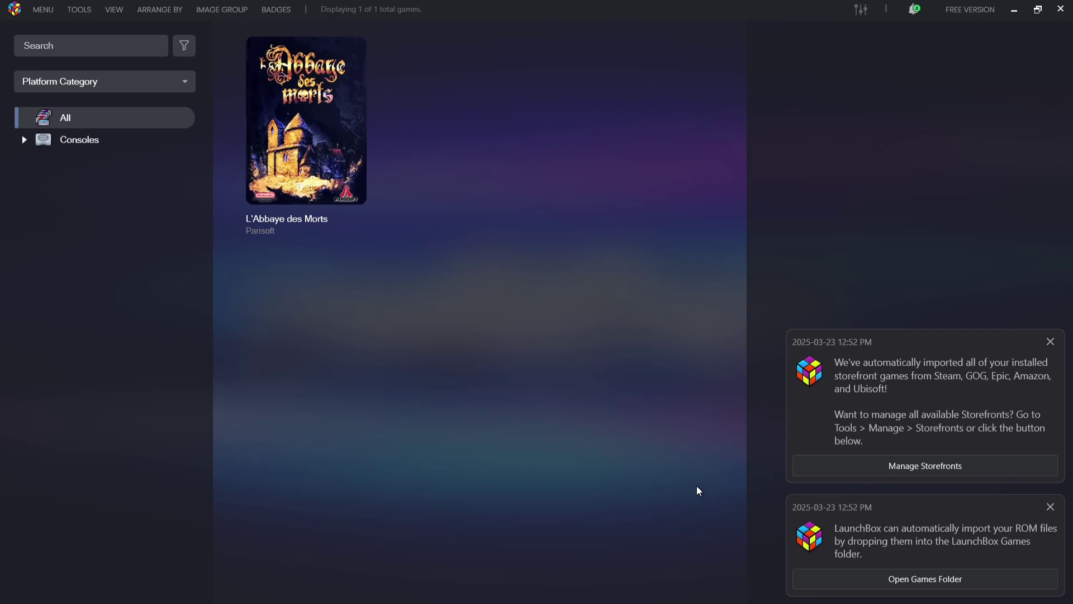
- Select L'Abbaye des Morts, dismiss both notifications, and launch it with PLAY
click(293, 154)
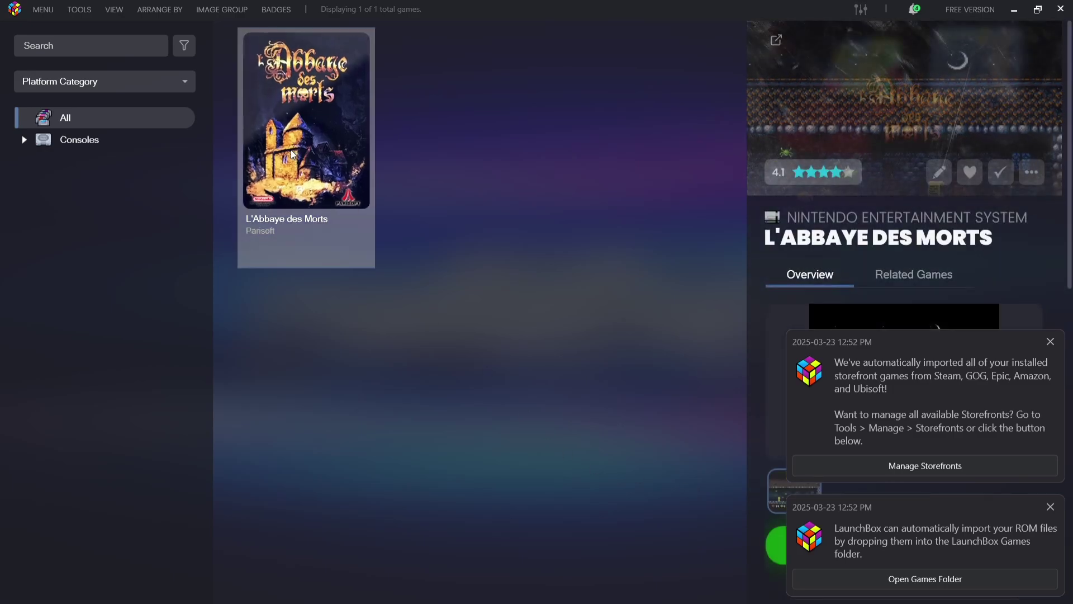
click(1050, 341)
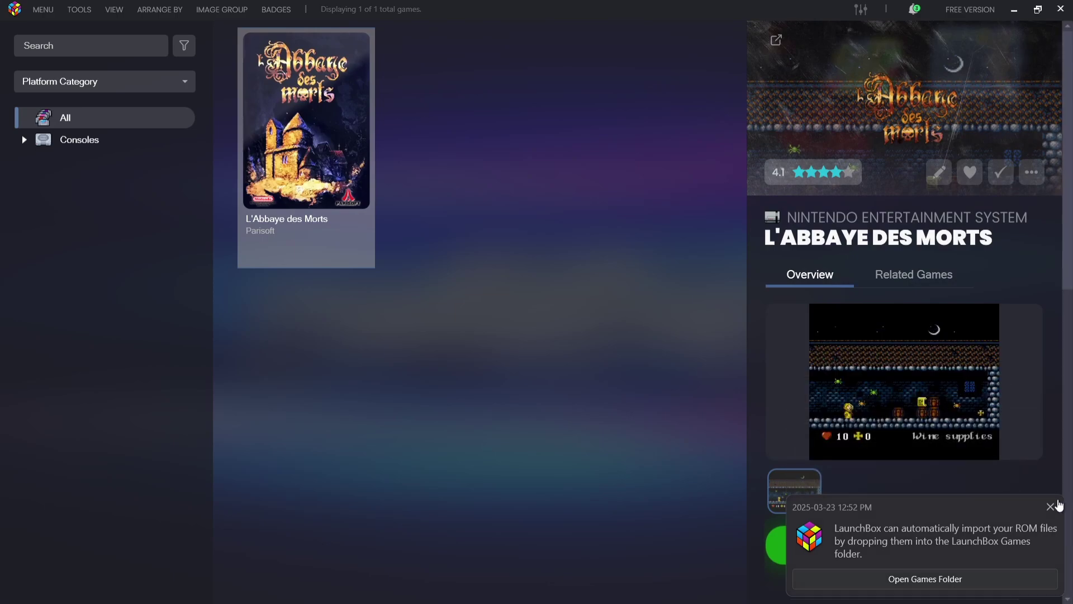
click(1050, 506)
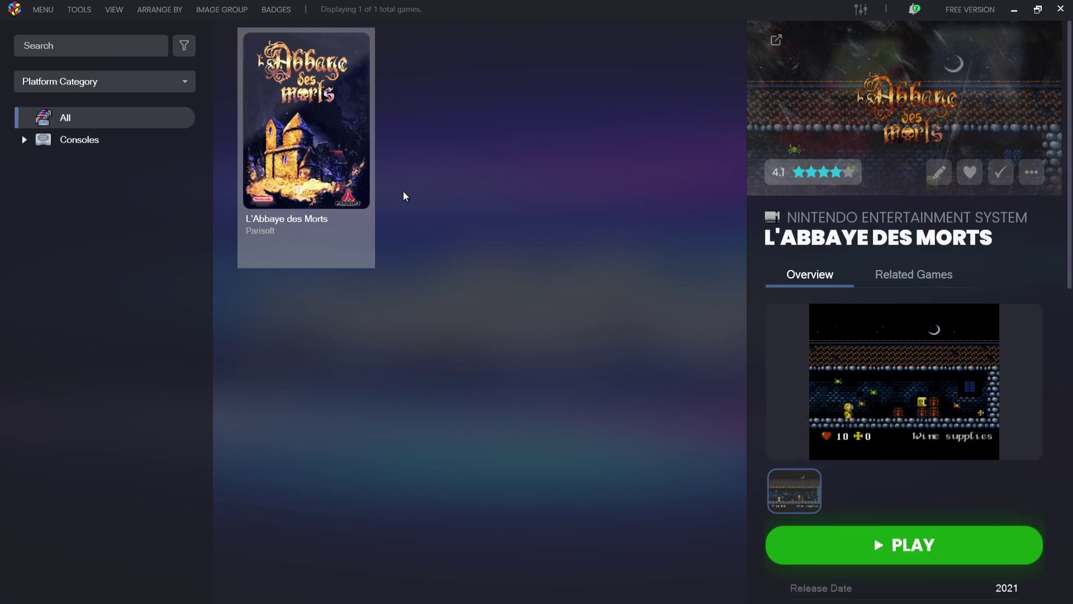
click(912, 545)
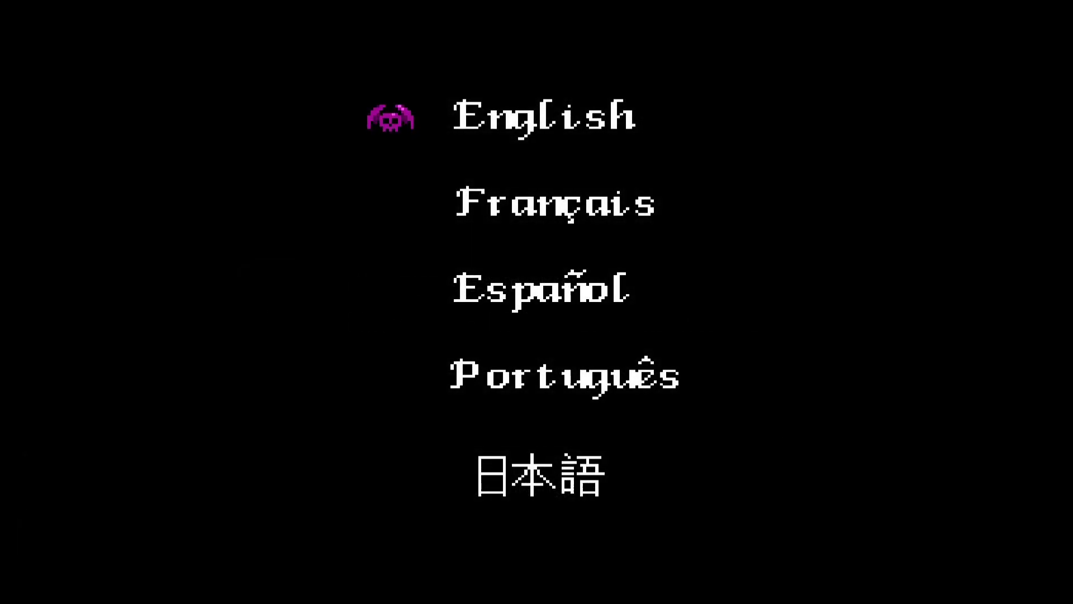
- Choose English, skip the intro, and run the hero through forest, graveyard and church into The Altar
key(Return)
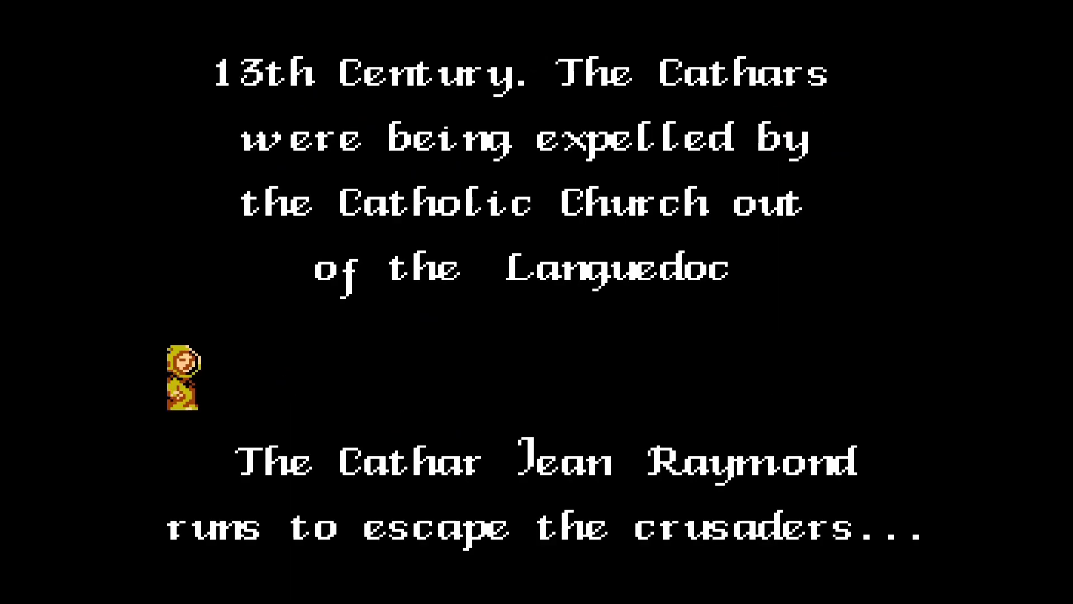
key(space)
key(Right)
key(Up)
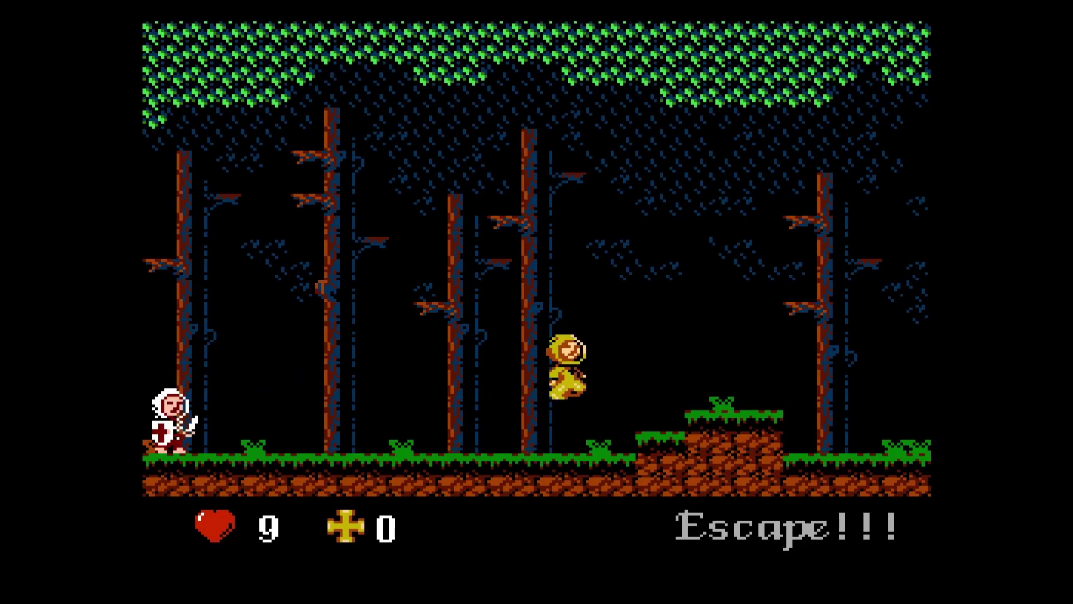
key(Up)
key(Right)
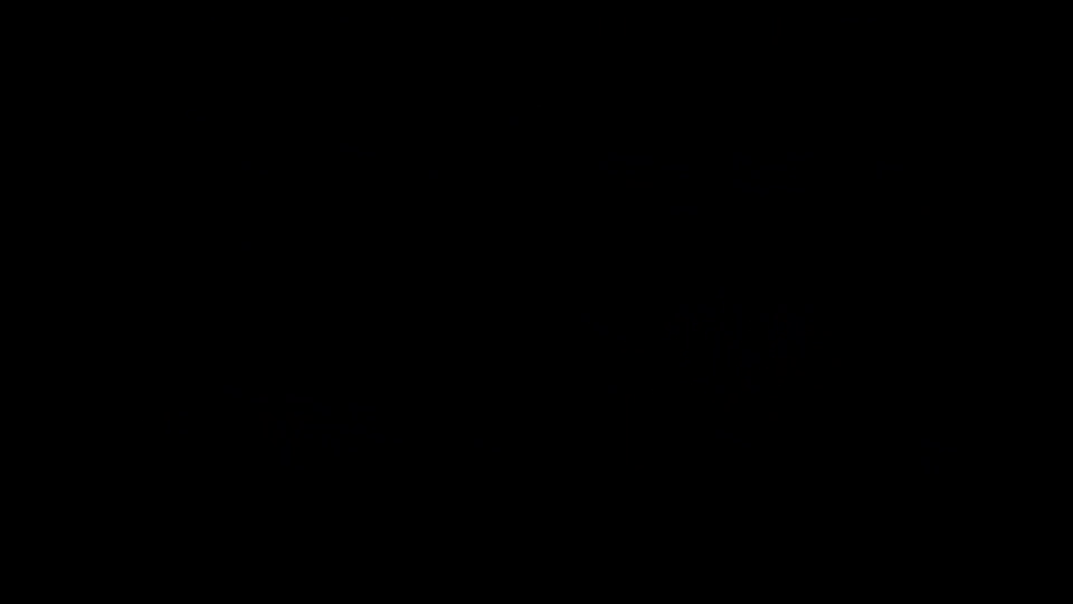
key(Up)
key(Right)
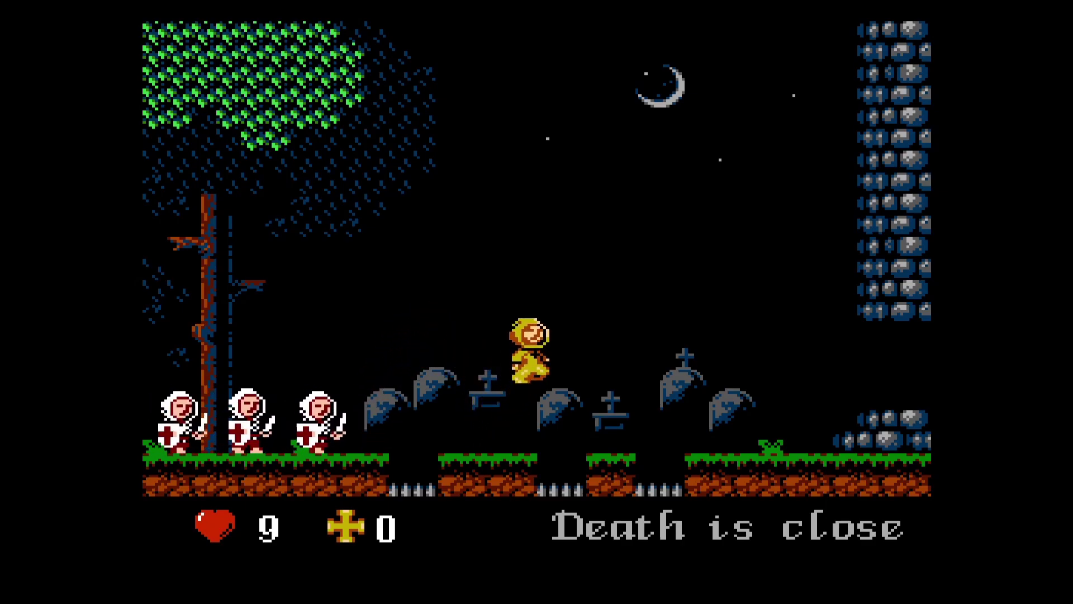
key(Up)
key(Right)
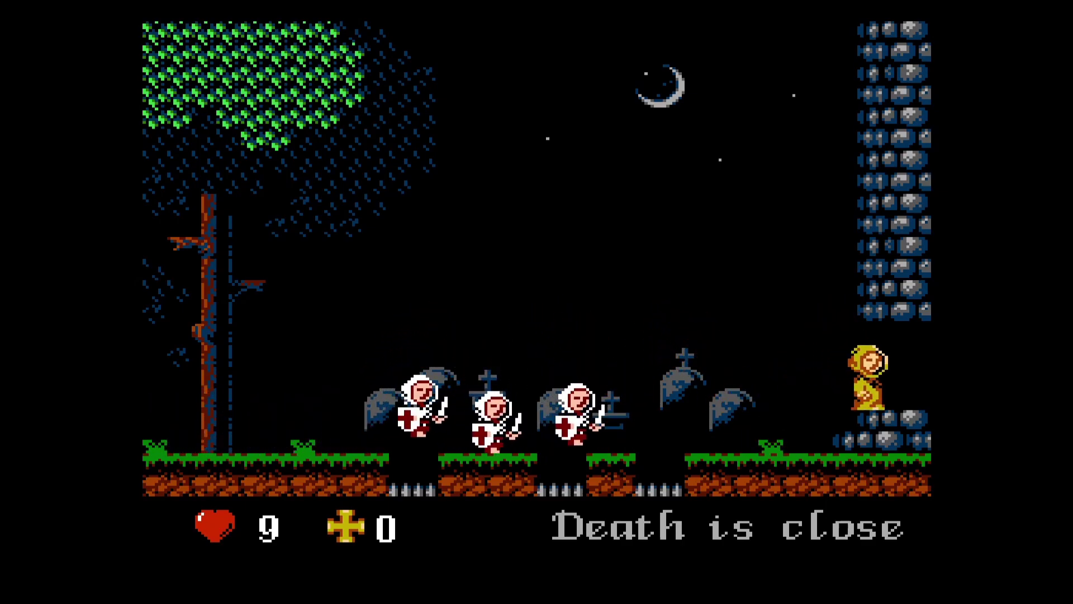
key(Up)
key(Right)
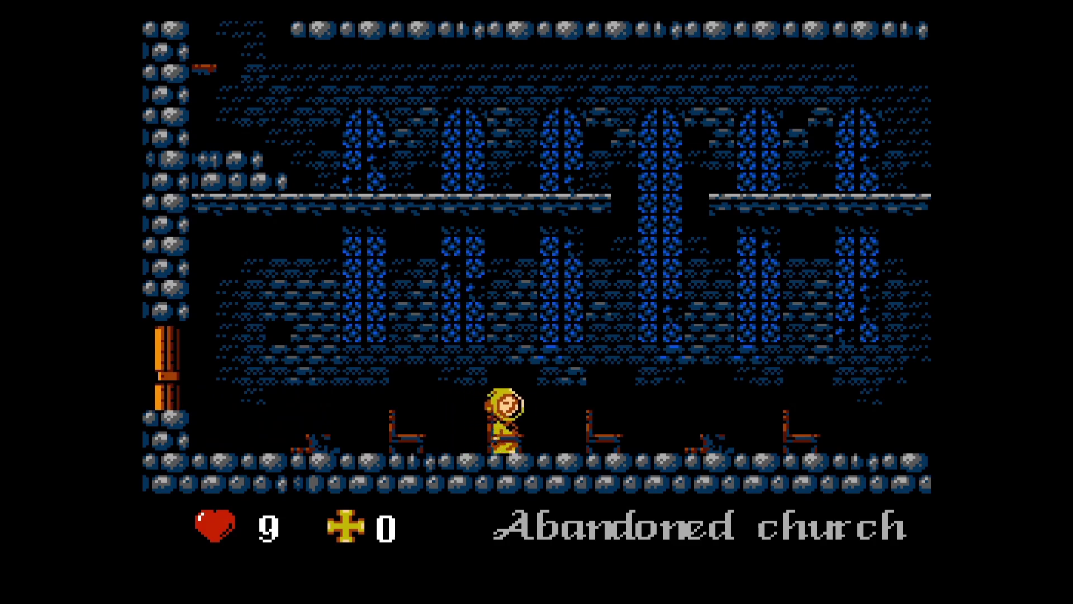
key(Right)
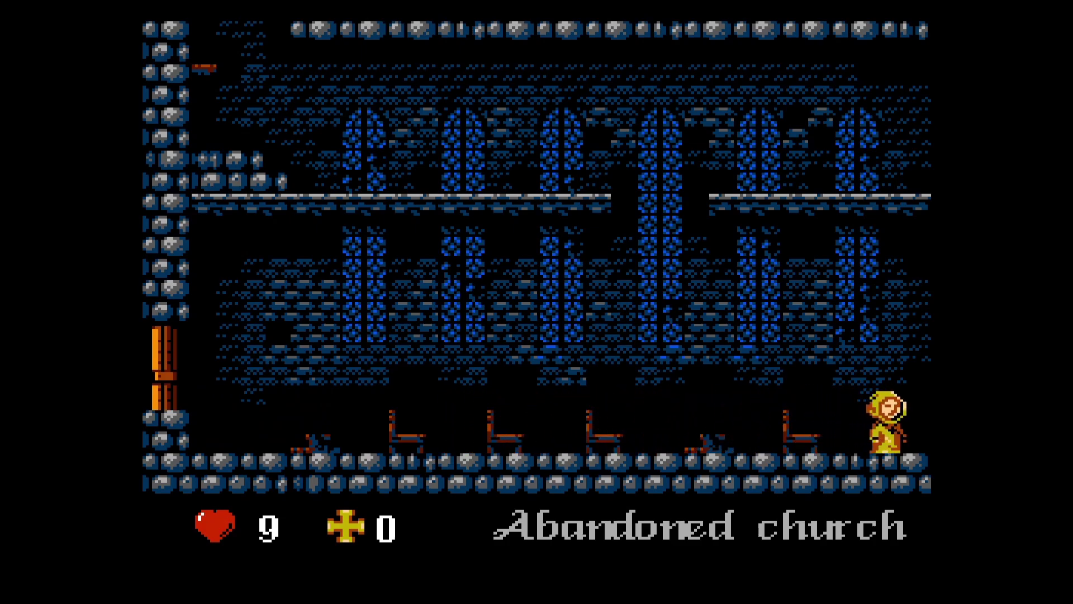
- Jump across The Altar's tombstone and platforms, then pause and open RetroArch's Quick Menu with F1
key(Up)
key(Left)
key(Up)
key(Right)
key(Up)
key(Left)
key(Up)
key(Left)
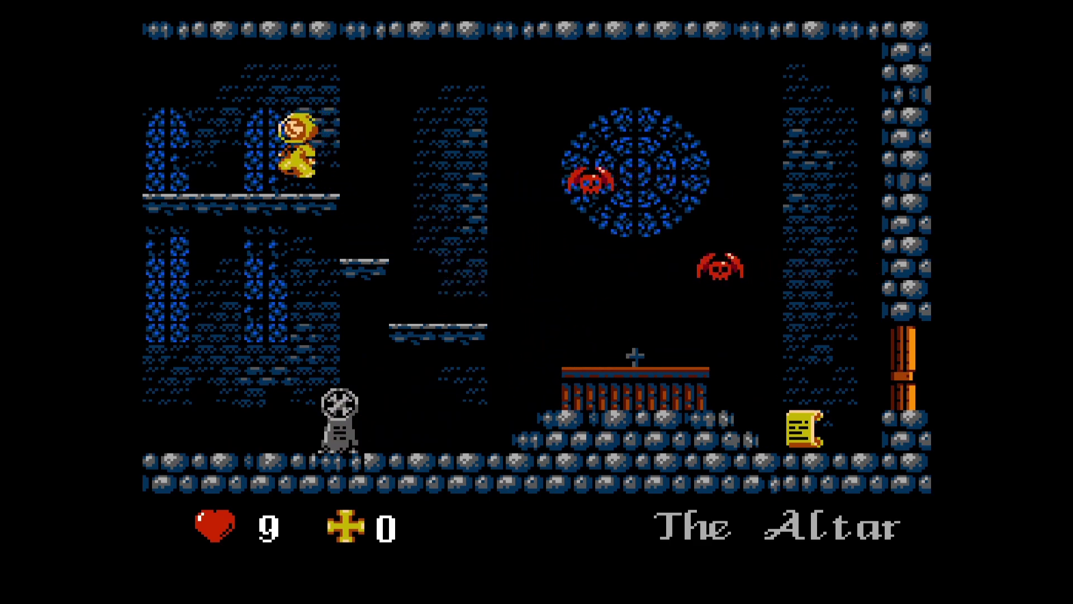
key(Up)
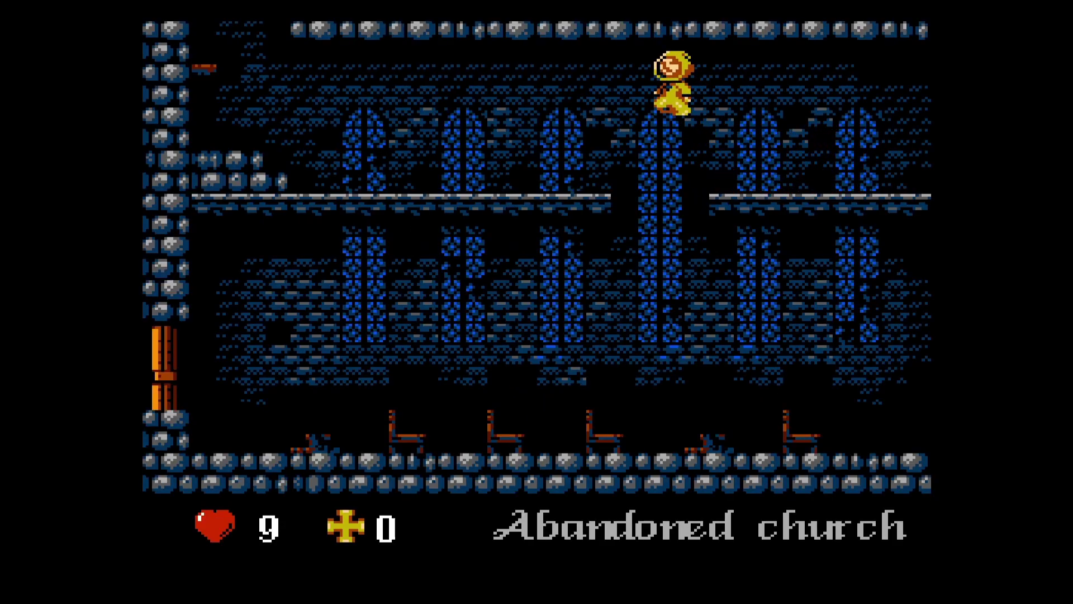
key(p)
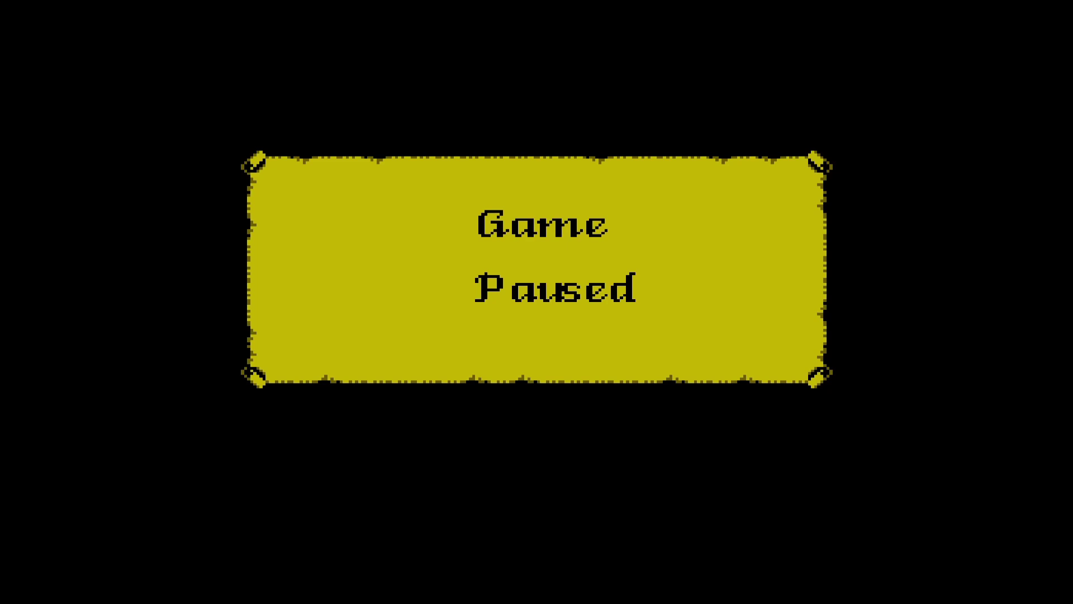
key(F1)
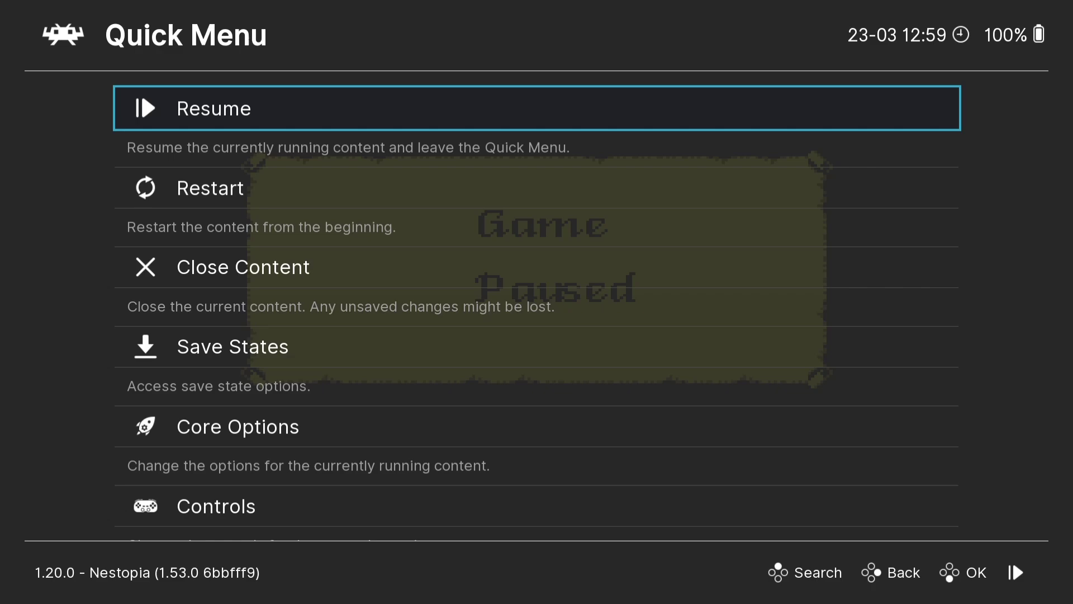
- Quit RetroArch from its Main Menu, then close LaunchBox
key(BackSpace)
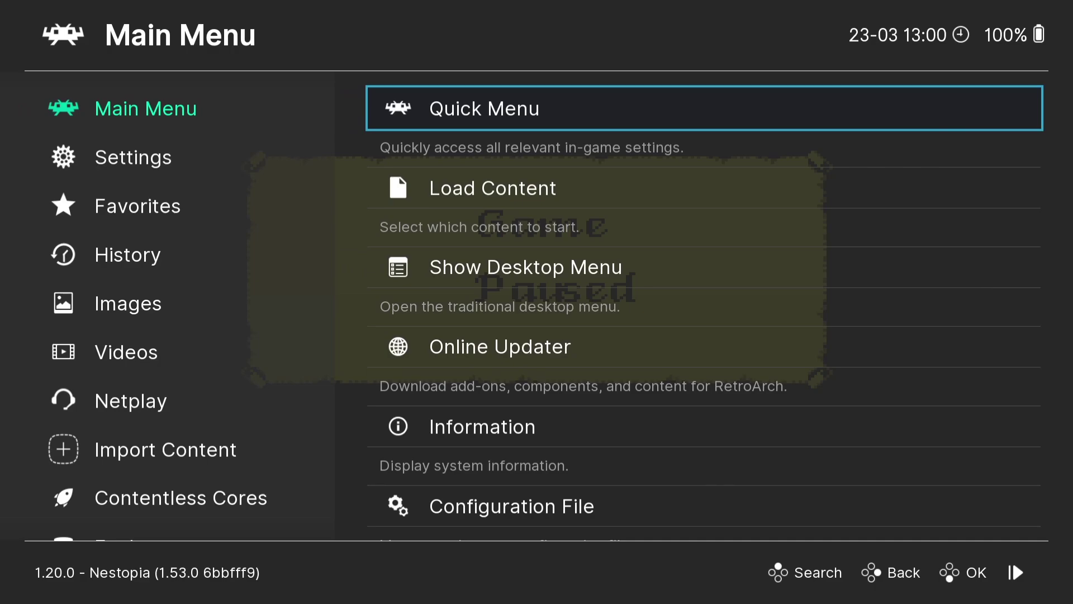
key(Down)
key(Down)
key(Down)
key(Down)
key(Down)
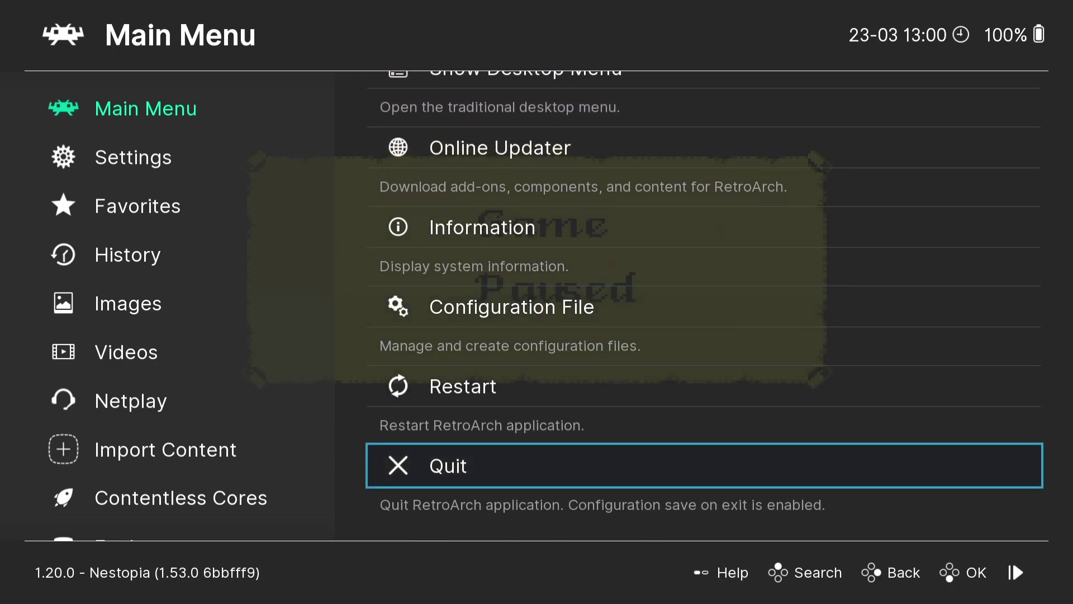
key(Return)
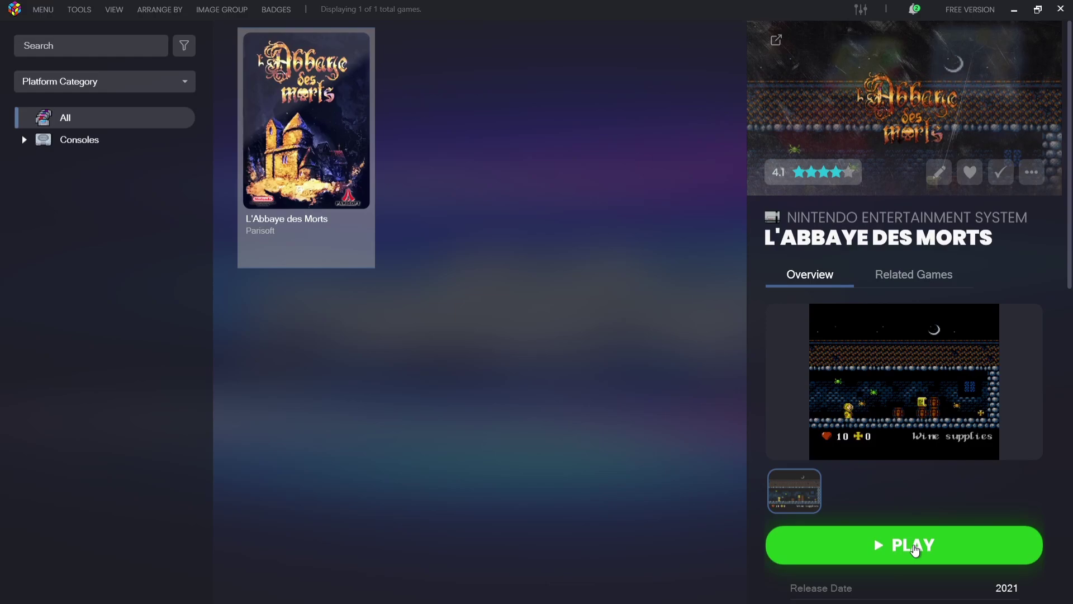
click(1068, 8)
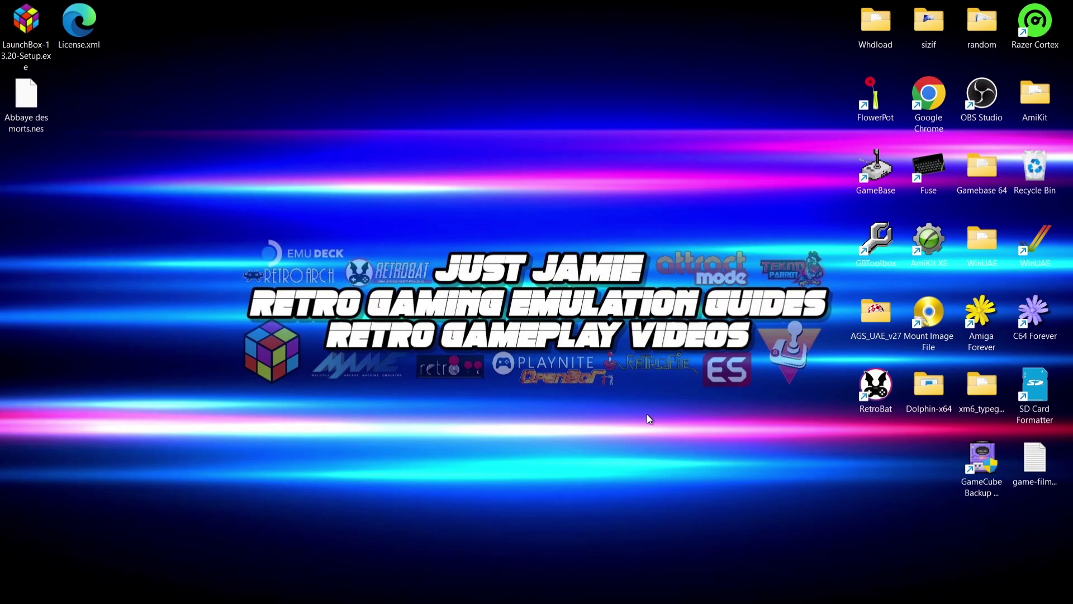
- Open a maximized File Explorer on the C: drive and enter Users and your user folder
double_click(928, 387)
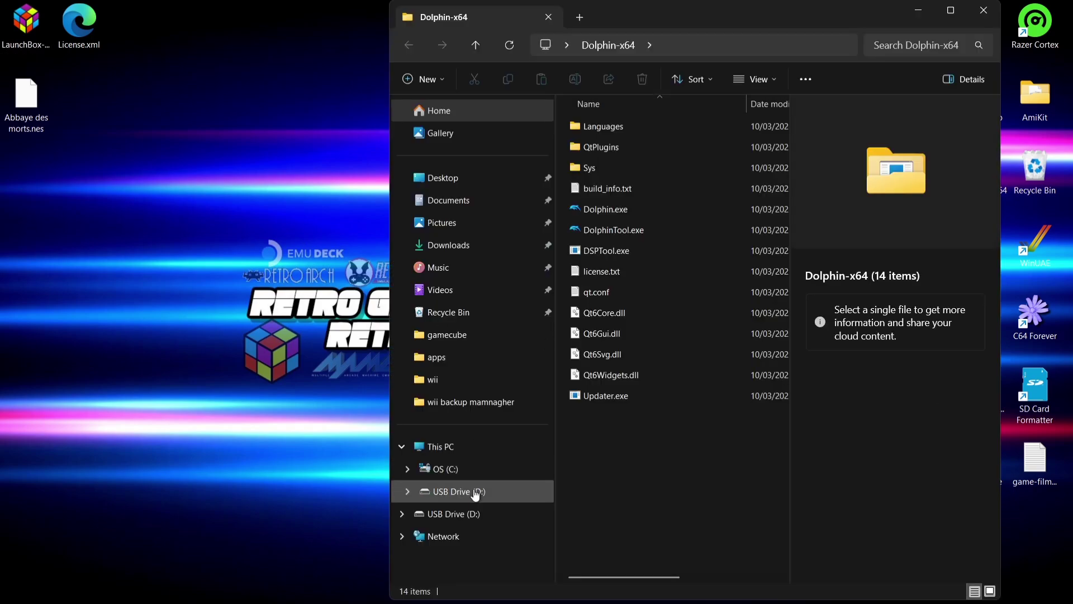
click(468, 476)
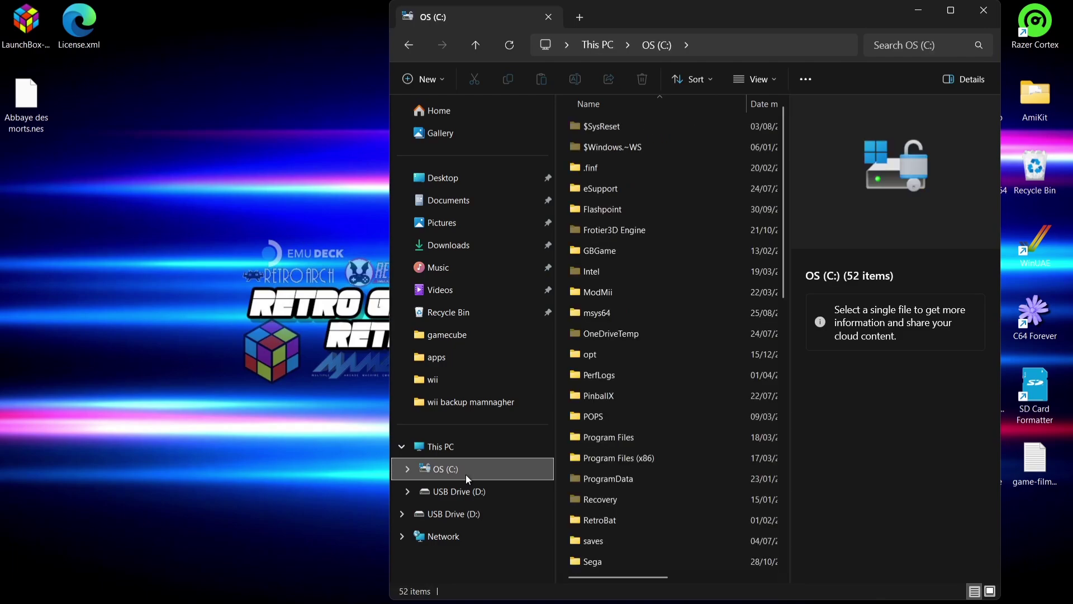
double_click(686, 6)
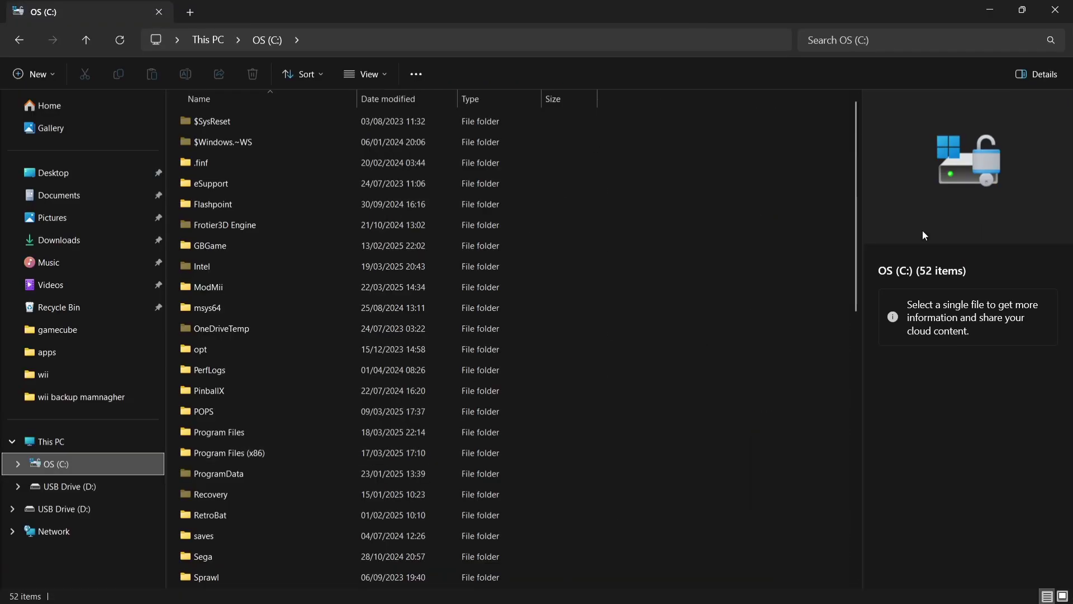
drag(859, 217, 883, 384)
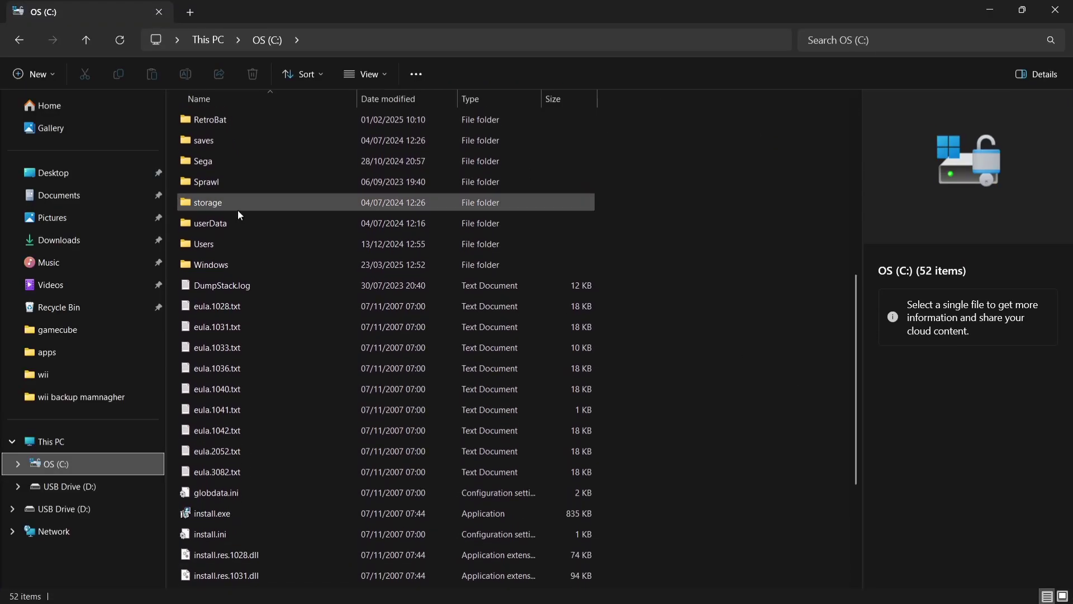
double_click(234, 247)
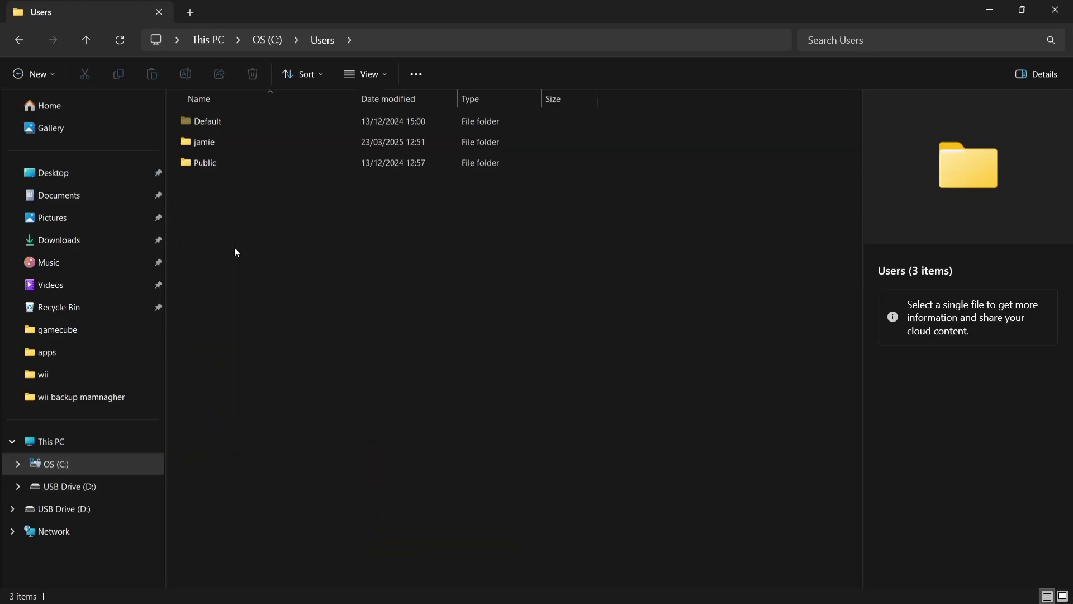
double_click(283, 140)
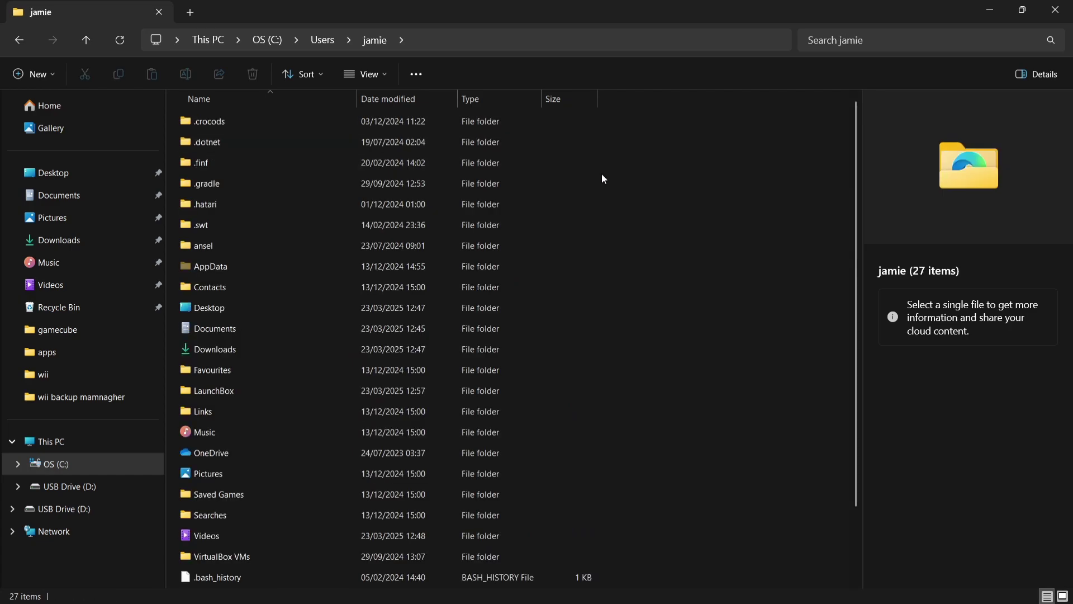
- Navigate into LaunchBox\Games\Nintendo Entertainment System, showing Abbaye des morts.nes
double_click(227, 393)
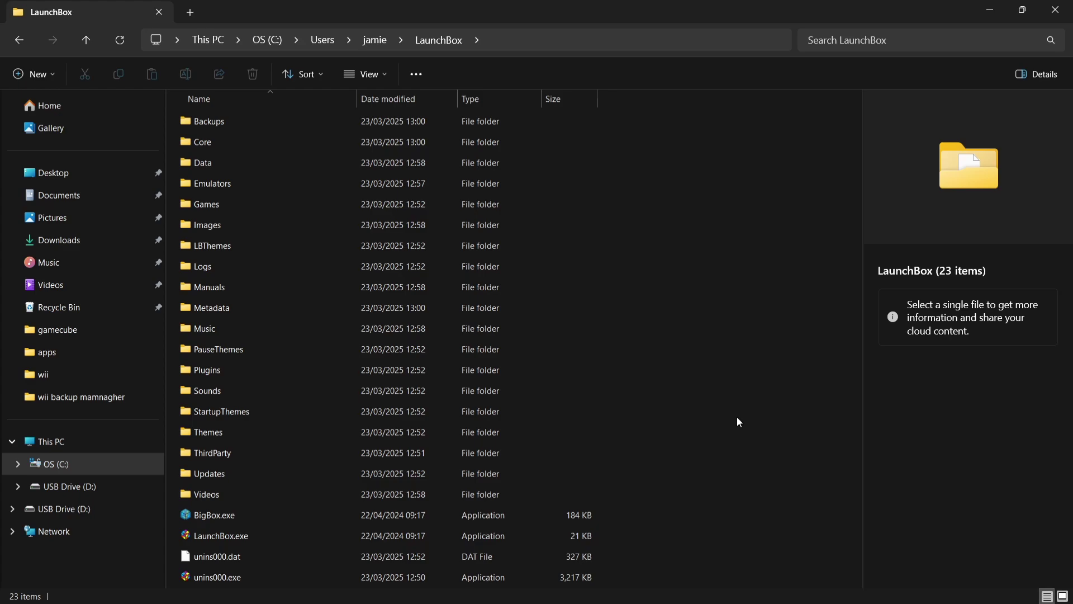
double_click(252, 204)
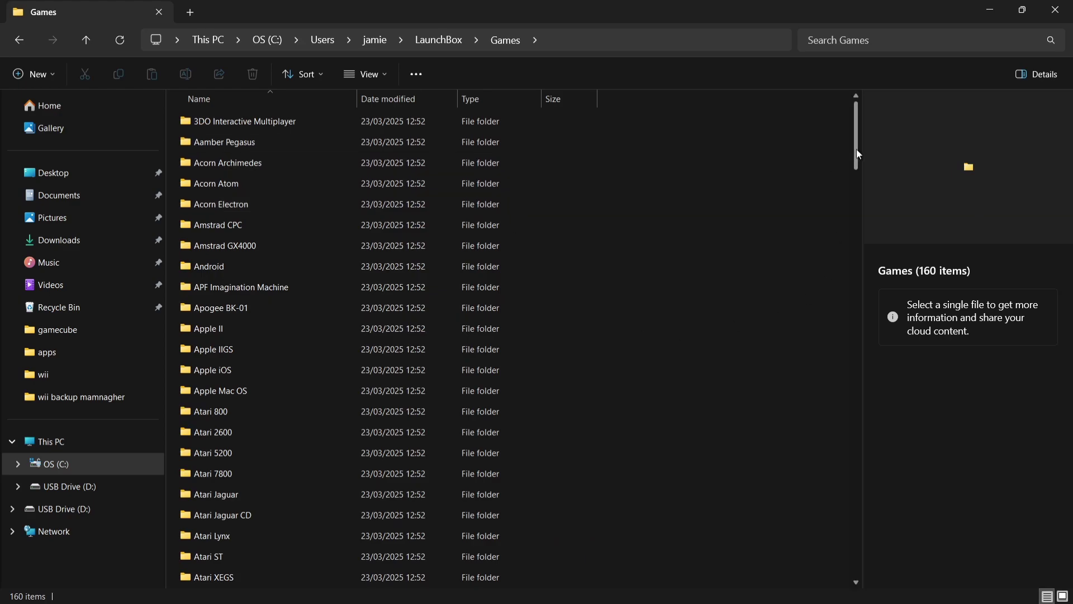
drag(856, 149, 861, 321)
scroll(266, 358, down, 5)
double_click(266, 357)
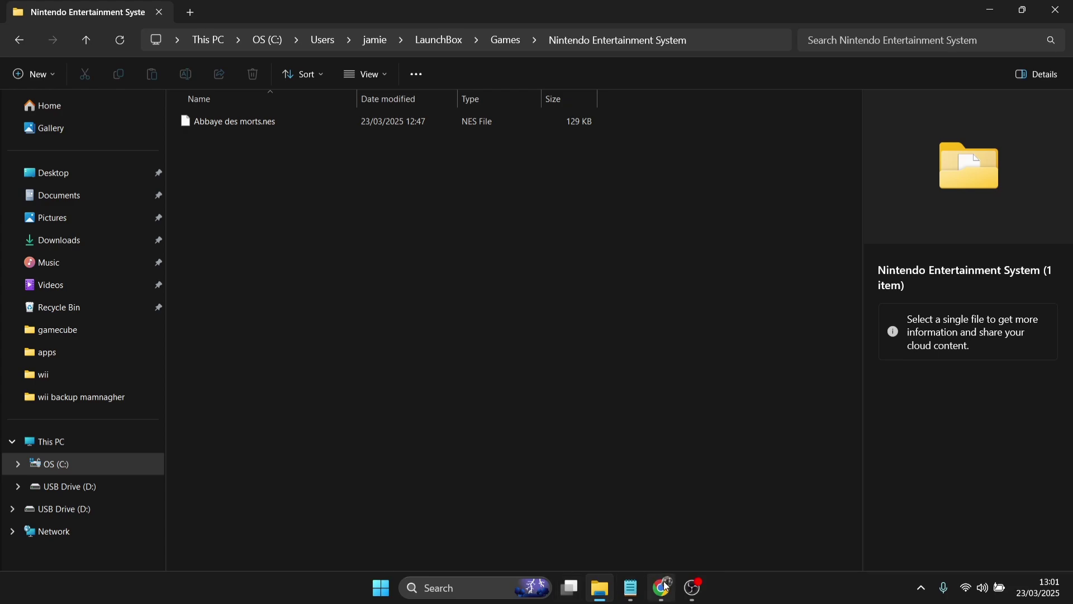
click(599, 588)
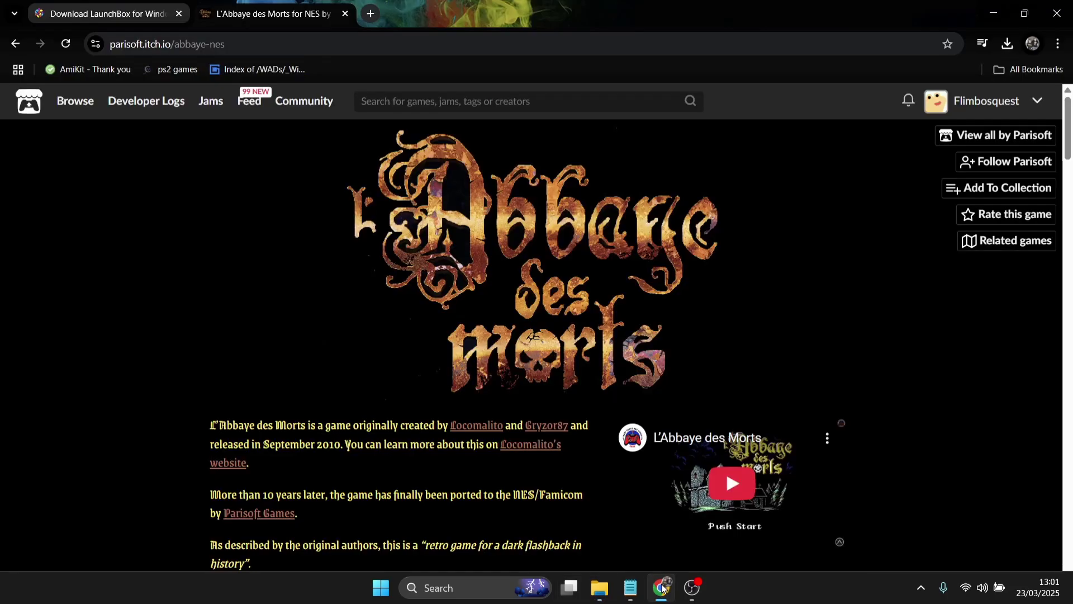
- Download The Wit.nes demo from its itch.io page in the NES search results
click(15, 46)
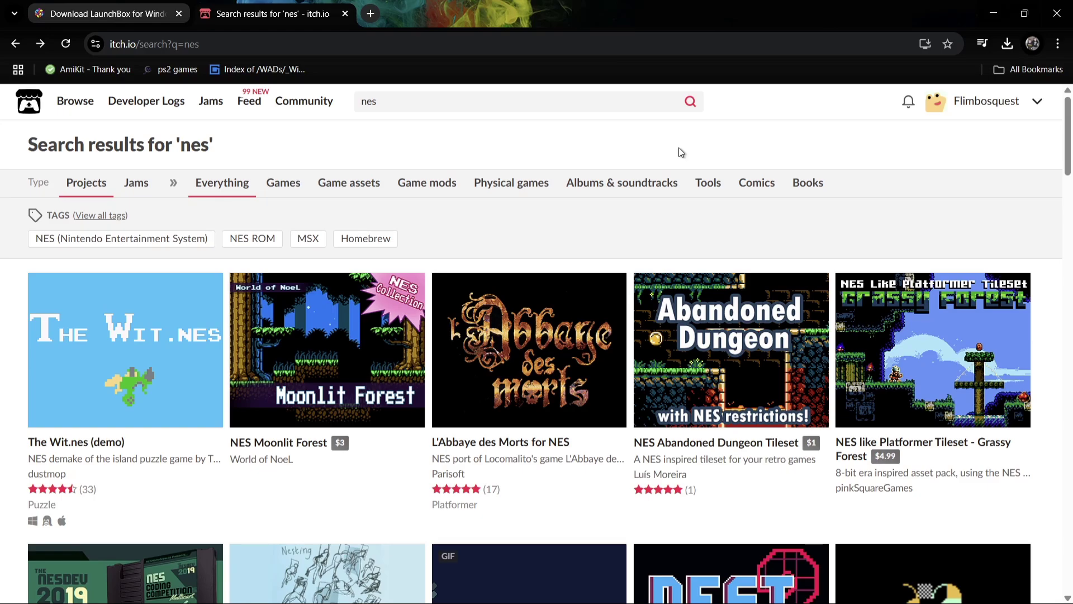
click(101, 379)
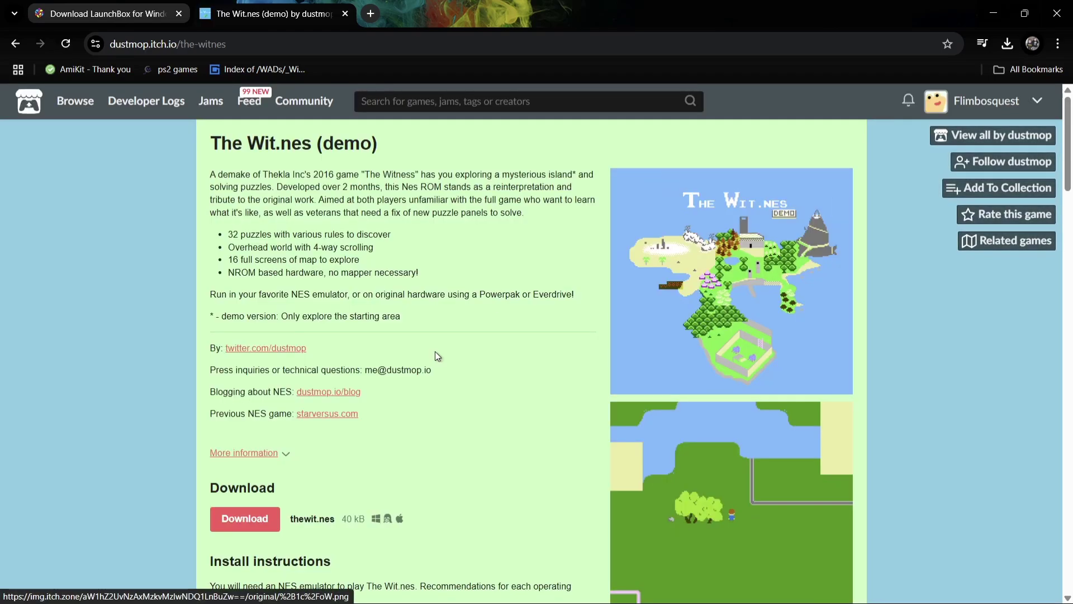
click(231, 520)
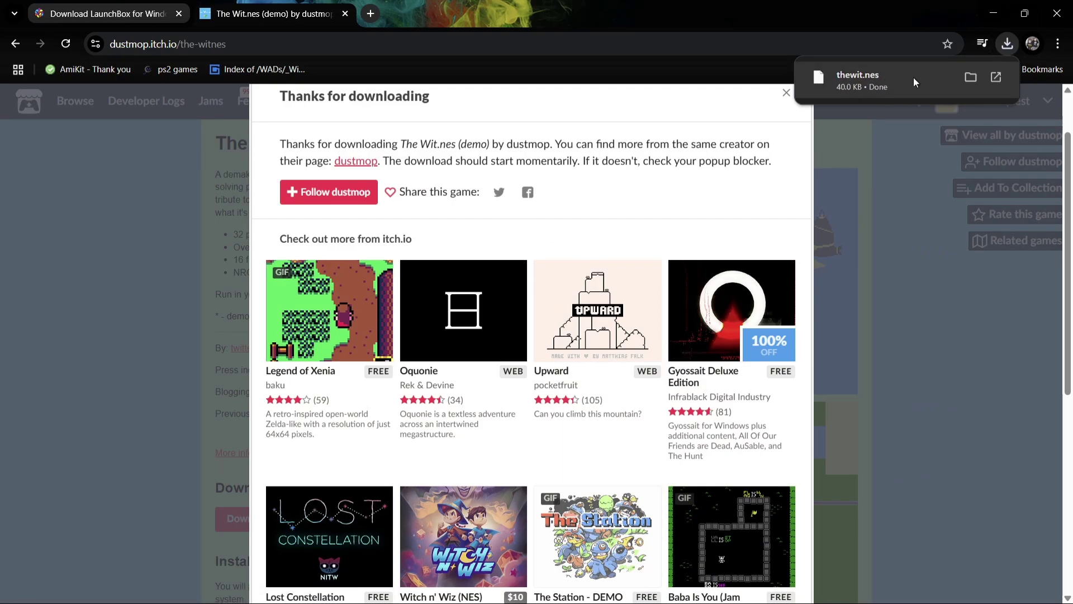
- Move thewit.nes from the desktop into the Nintendo Entertainment System folder
click(993, 12)
click(130, 248)
drag(130, 247, 653, 213)
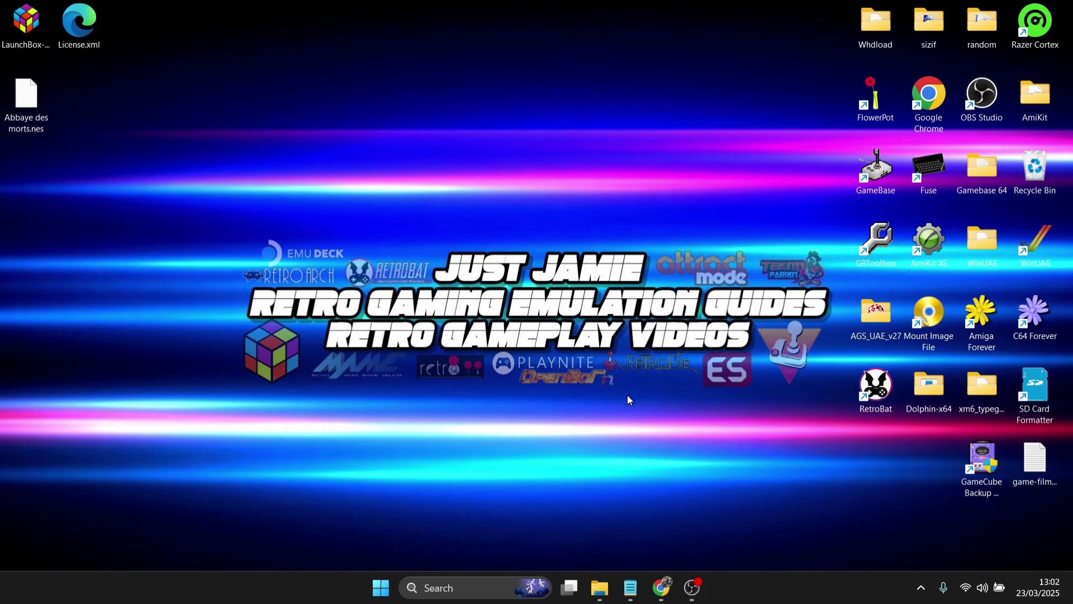
- Delete the LaunchBox setup installer from the desktop
click(26, 31)
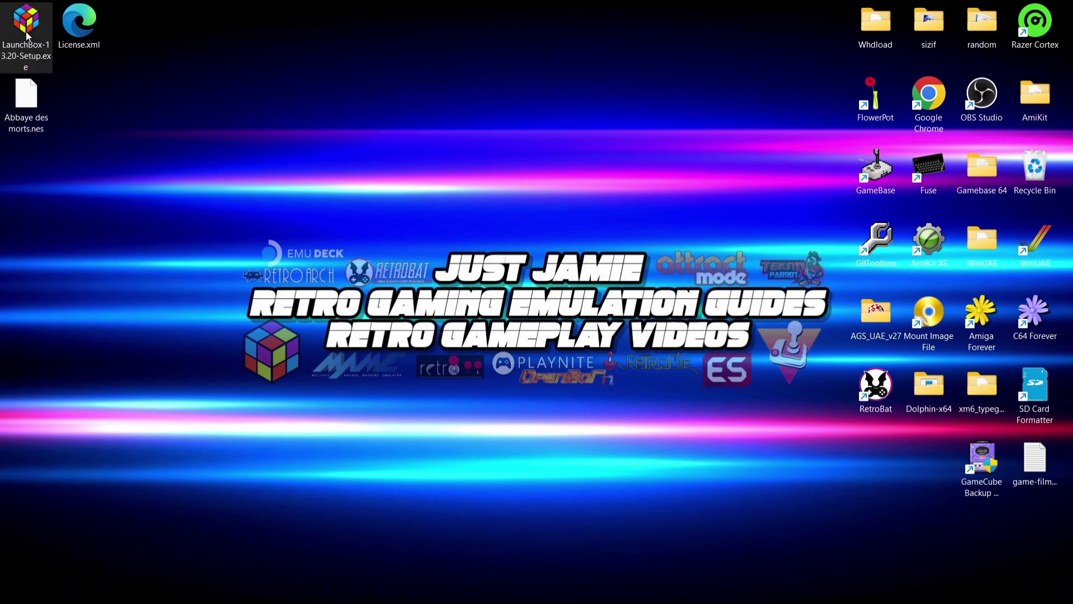
right_click(26, 32)
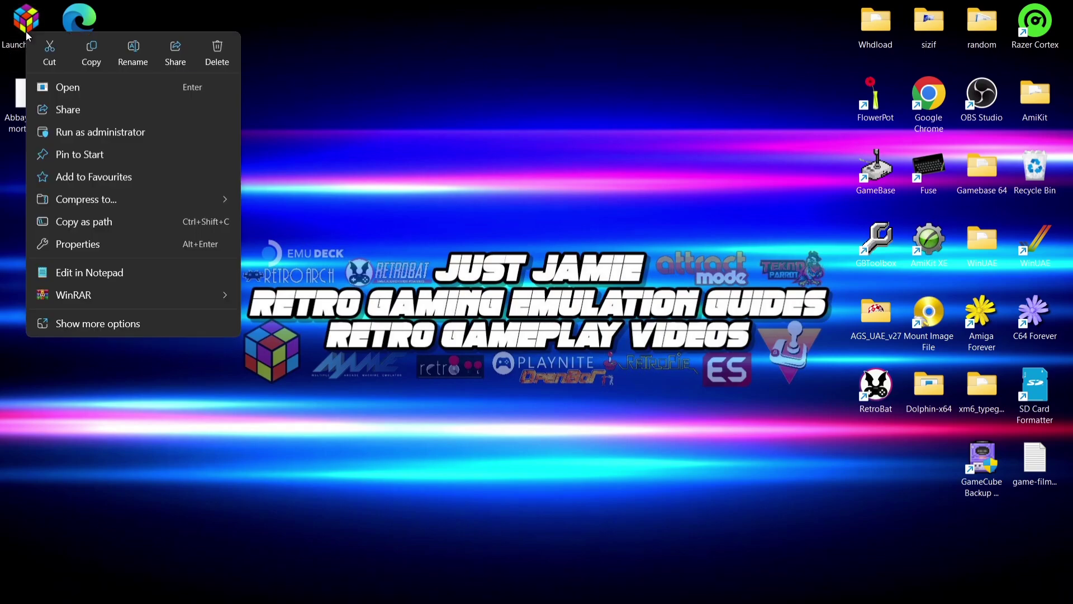
click(225, 54)
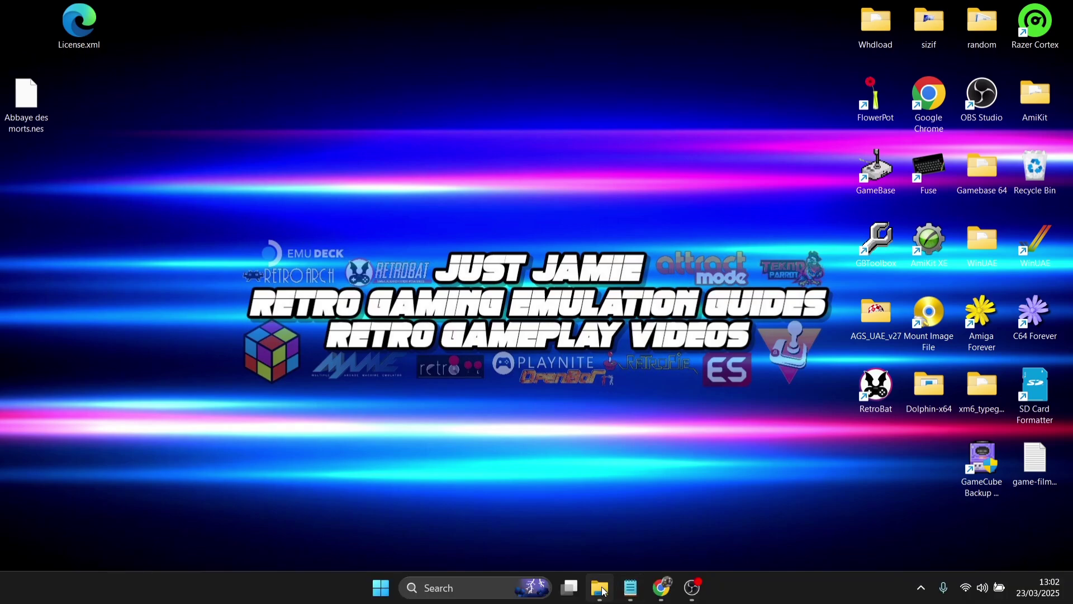
- From the LaunchBox folder, send LaunchBox.exe to the desktop as a shortcut and close Explorer
click(600, 588)
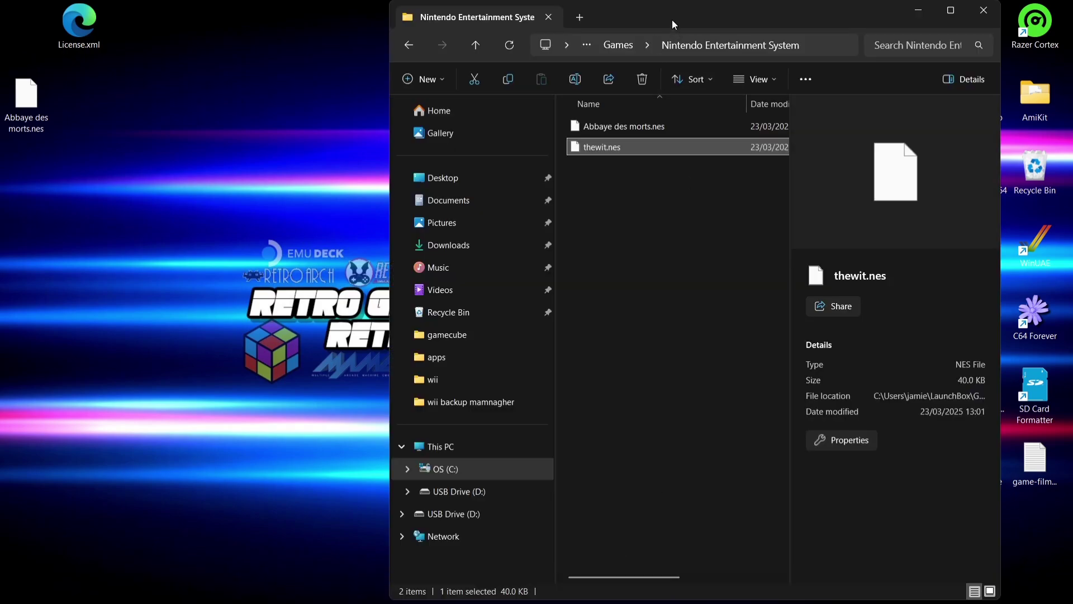
double_click(674, 14)
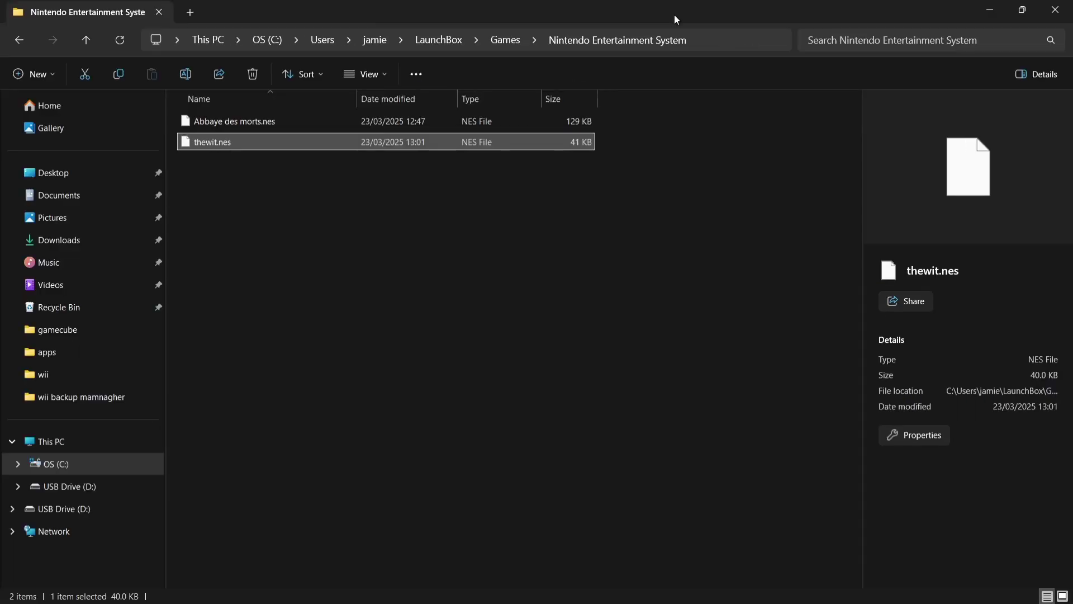
click(25, 38)
click(25, 37)
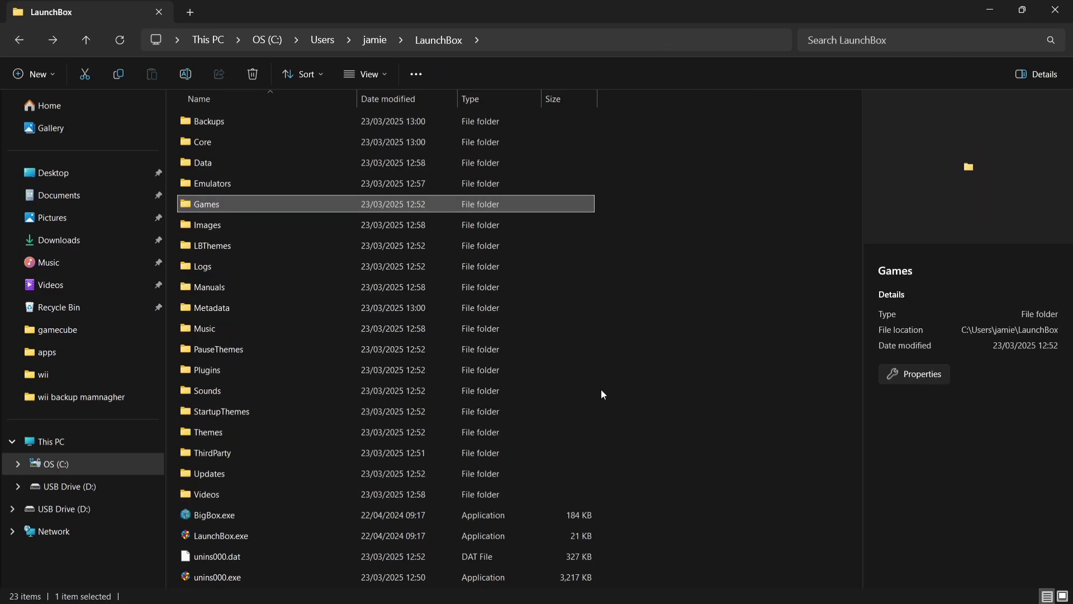
right_click(230, 535)
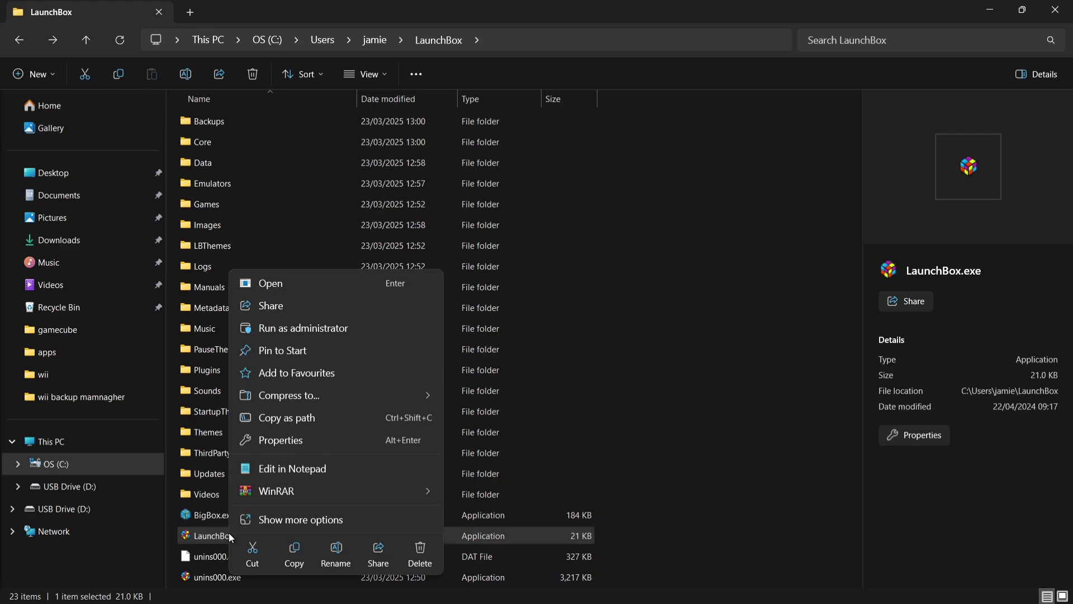
click(278, 520)
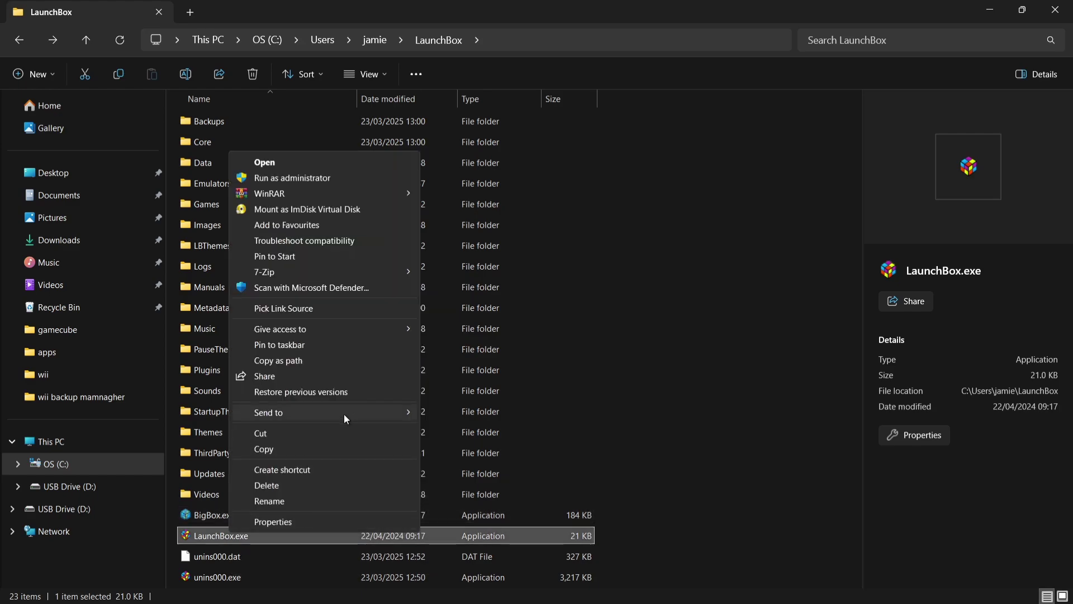
mouse_move(343, 412)
click(454, 445)
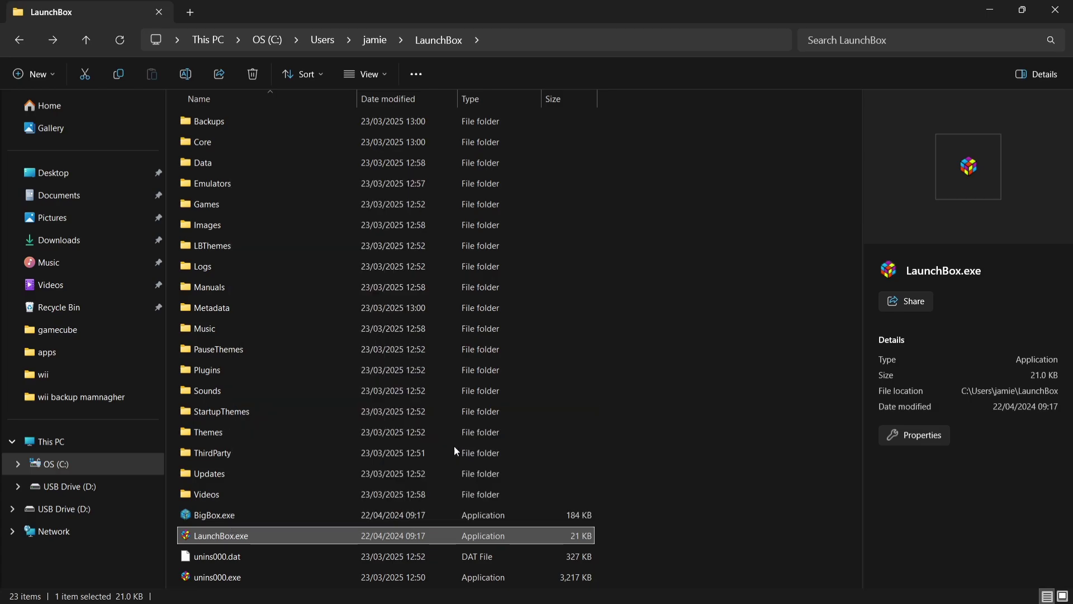
click(989, 10)
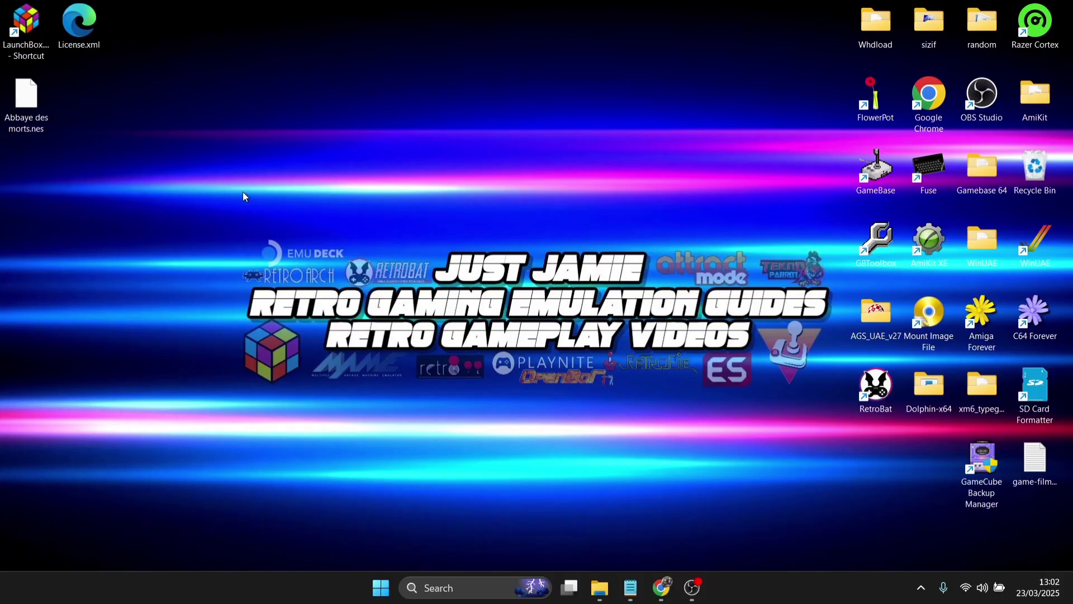
- Launch LaunchBox from the shortcut, close the Welcome window, and select the thewit game
double_click(36, 49)
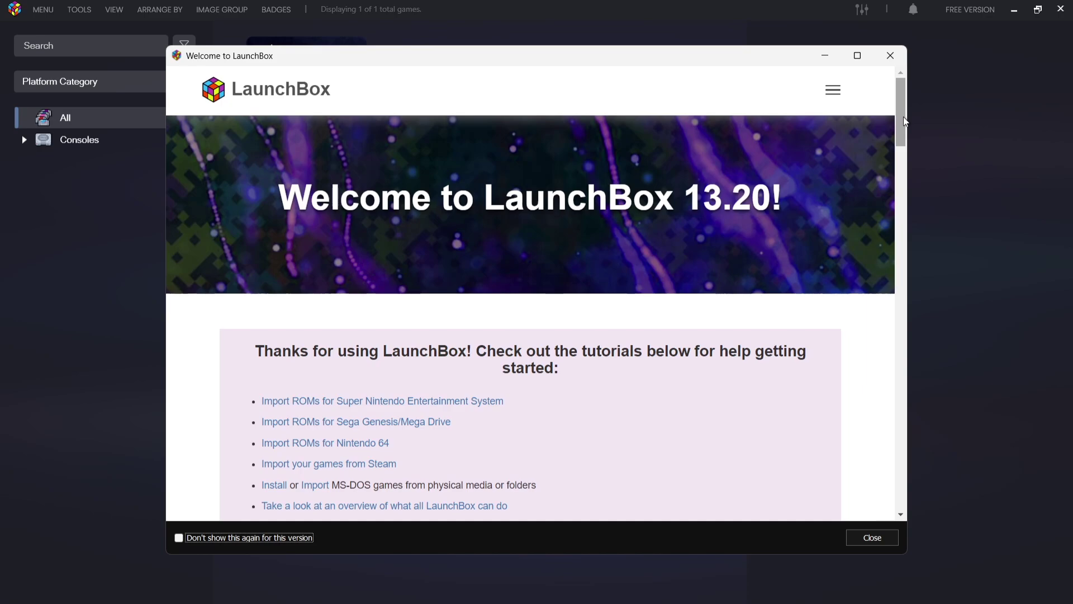
drag(903, 116, 895, 73)
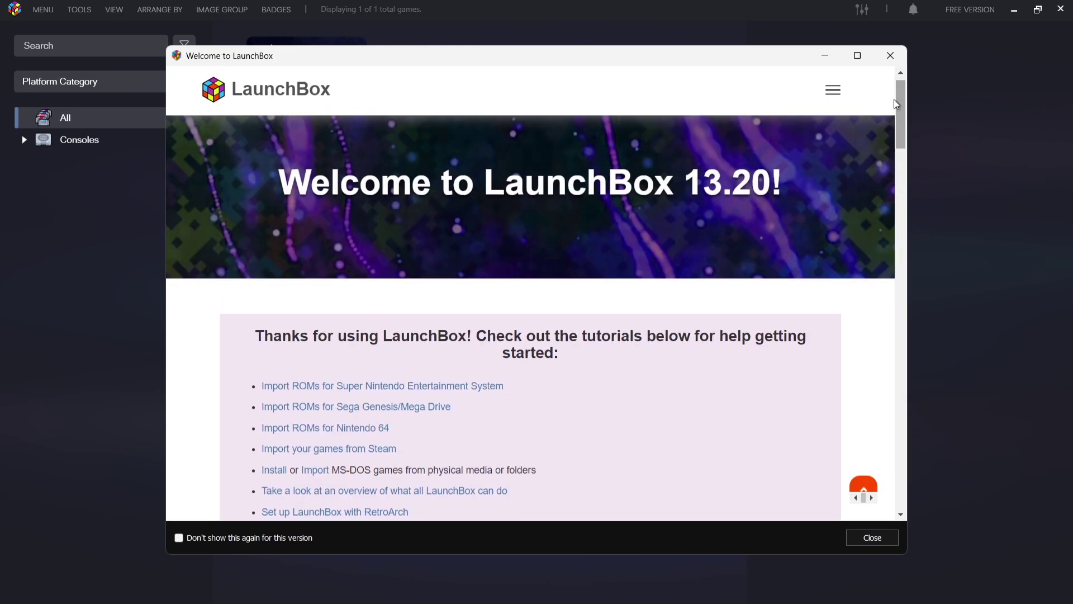
click(889, 62)
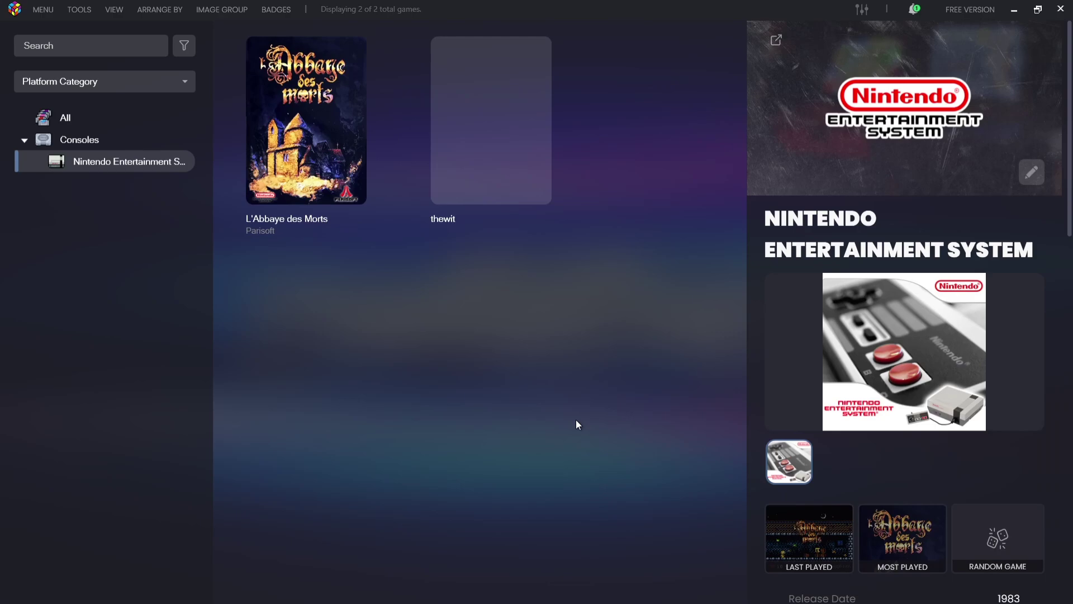
click(488, 180)
- Play thewit in RetroArch, walking the character around the tower room's stairs and path
click(937, 327)
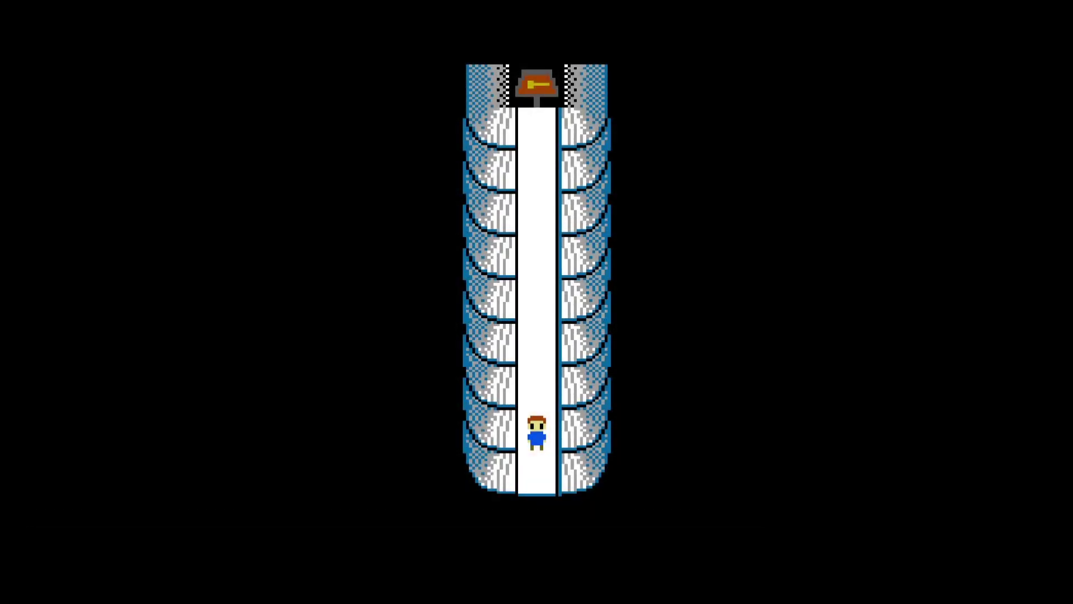
key(Up)
key(Left)
key(Down)
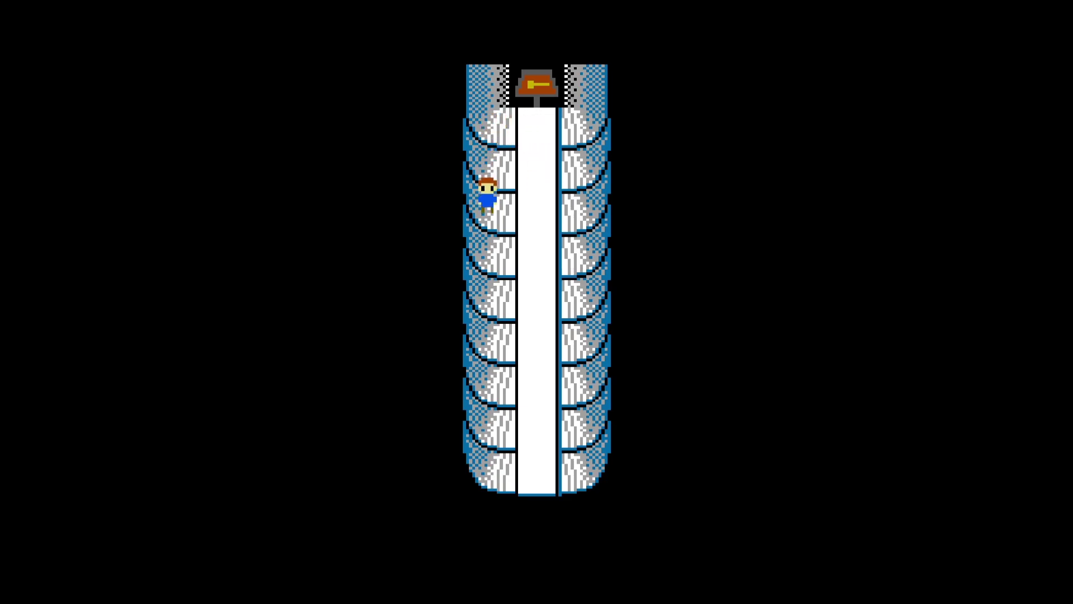
key(Right)
key(Down)
key(Down)
key(Up)
key(Left)
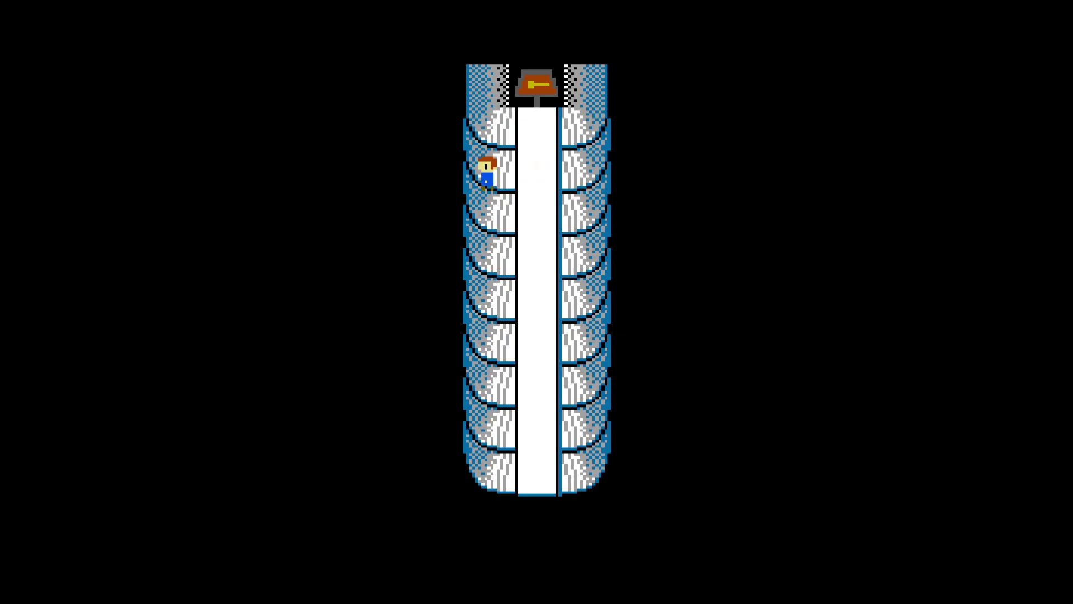
- Quit RetroArch through the Quick Menu and Main Menu, returning to LaunchBox
key(F1)
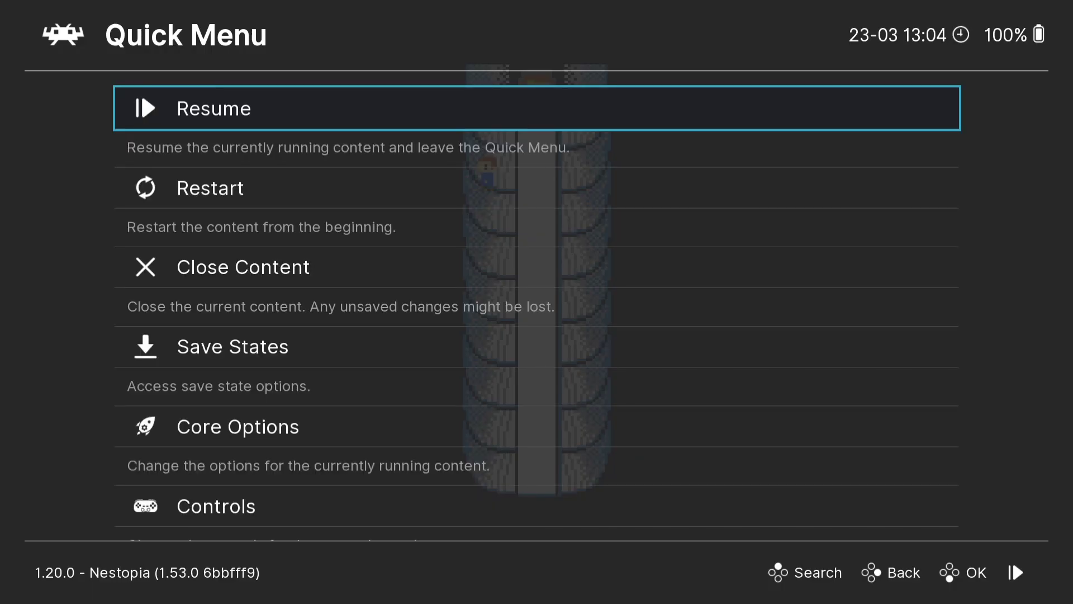
key(BackSpace)
key(Down)
key(Down)
key(Down)
key(Down)
key(Down)
key(Down)
key(Down)
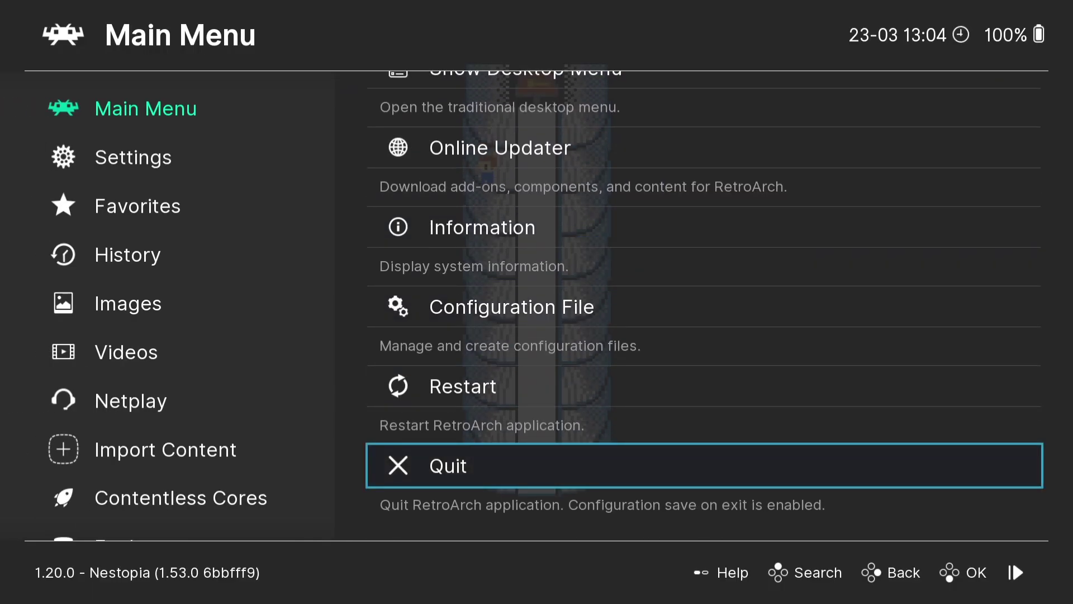
key(Return)
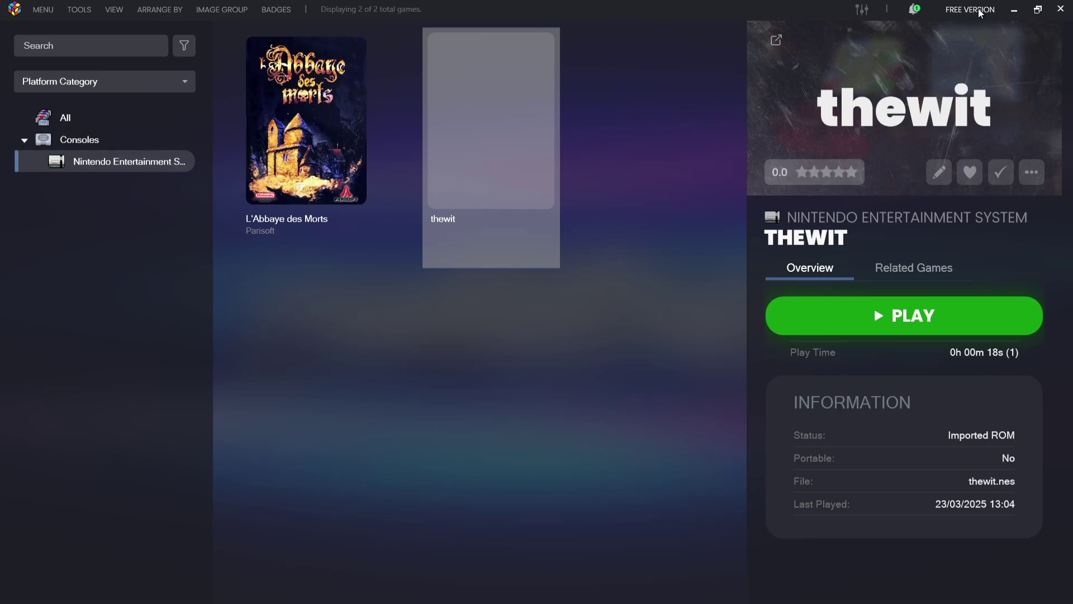
- Close the LaunchBox window with its X button
click(1066, 9)
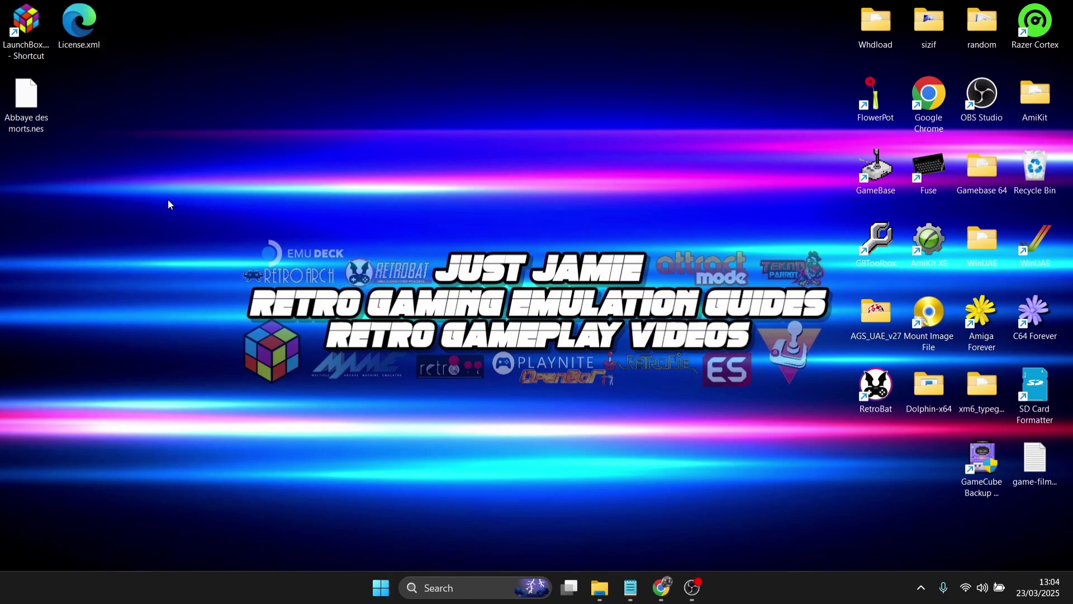
- Move License.xml into LaunchBox.exe's folder, then relaunch LaunchBox from the desktop shortcut
right_click(23, 40)
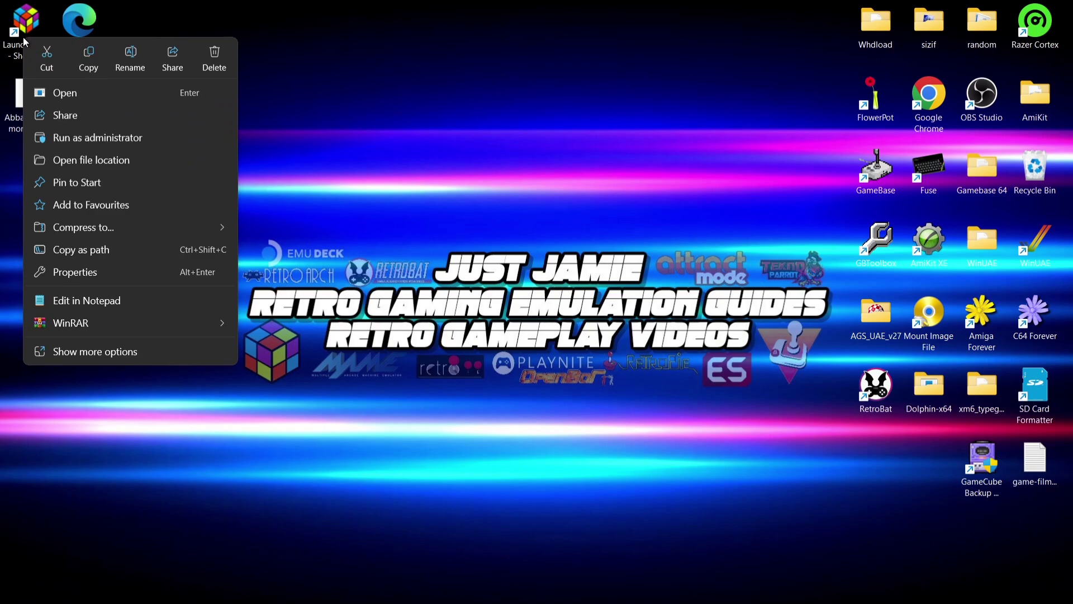
click(75, 159)
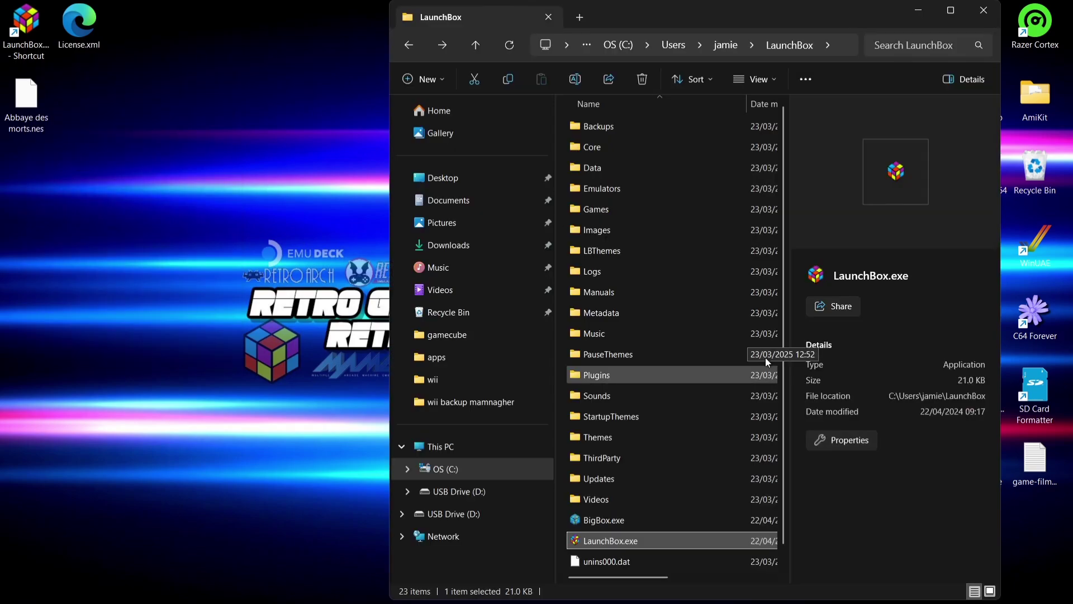
drag(784, 317, 782, 431)
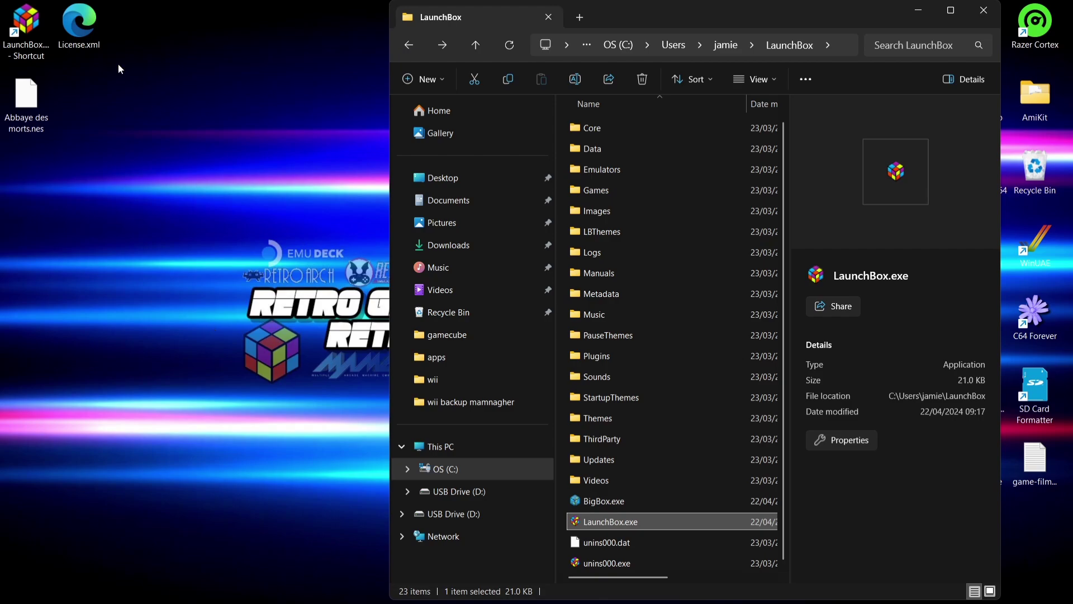
drag(77, 30, 558, 371)
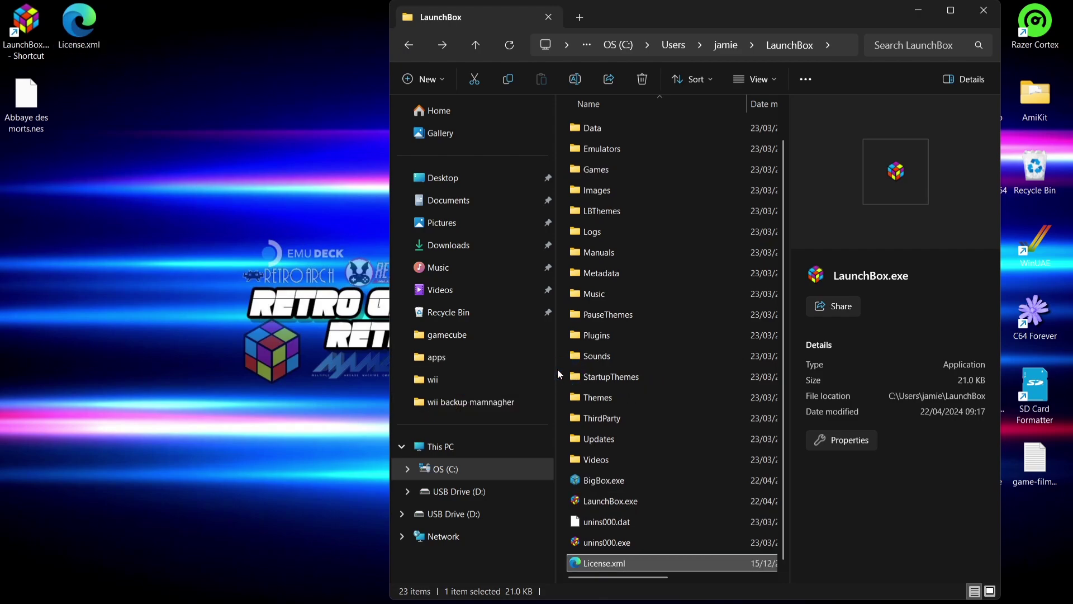
double_click(29, 34)
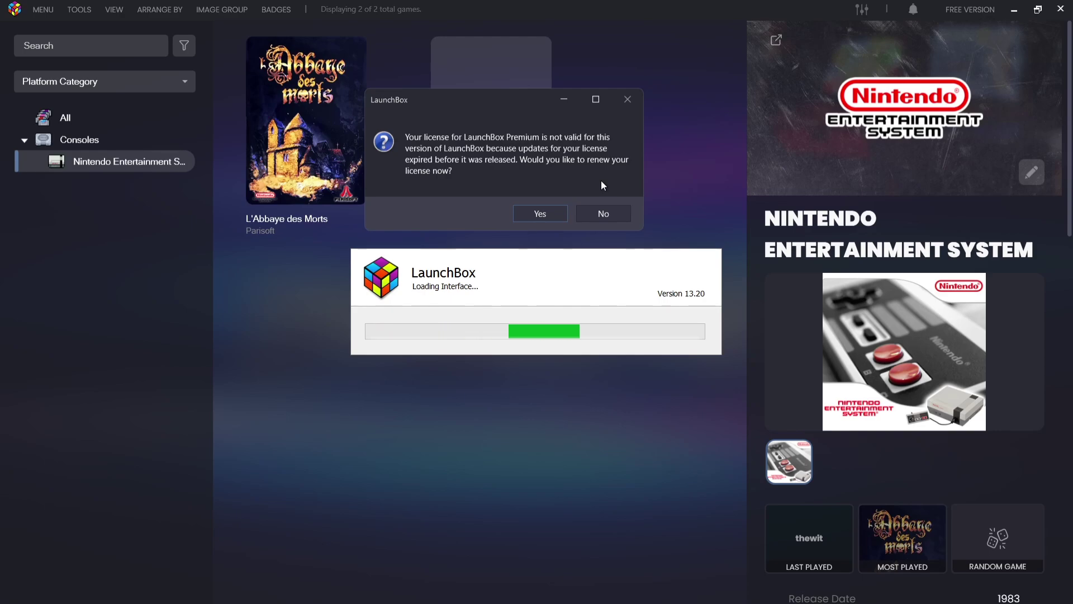
- Decline the licence renewal prompt and close the Welcome to LaunchBox 13.20 window
click(588, 214)
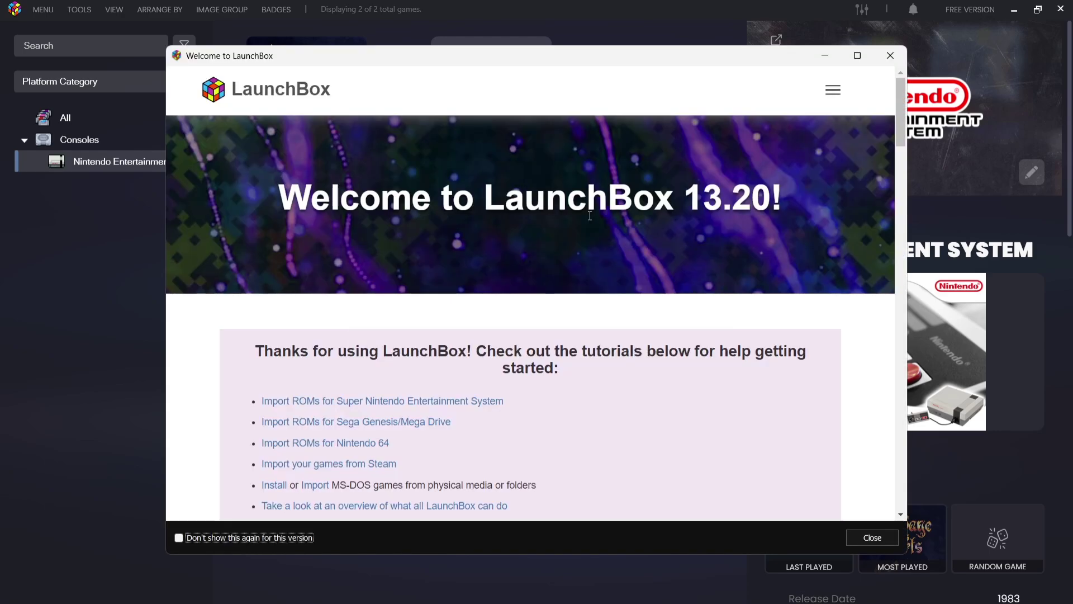
click(890, 56)
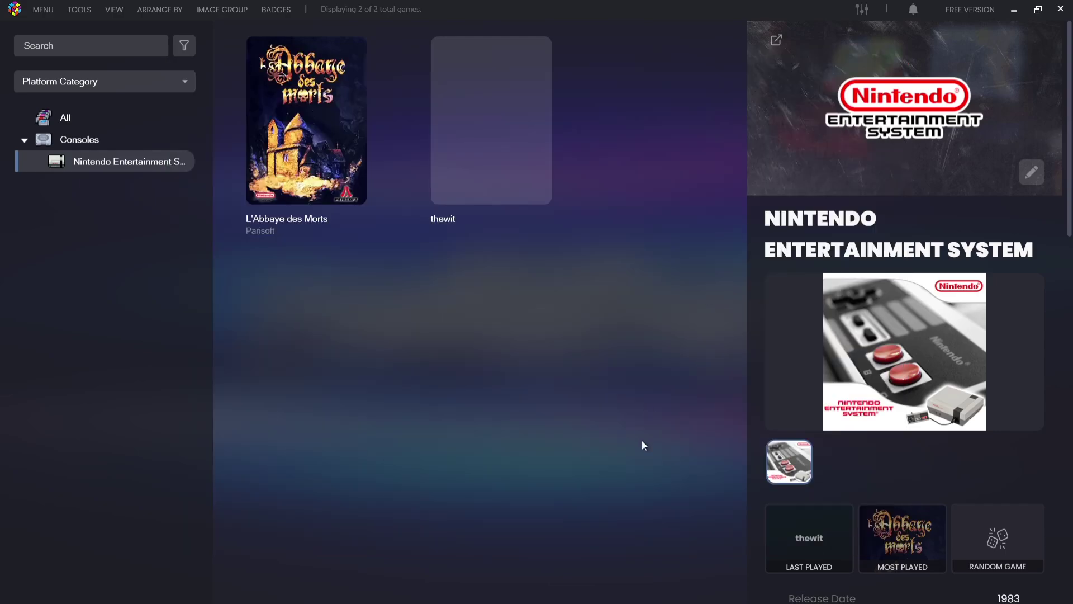